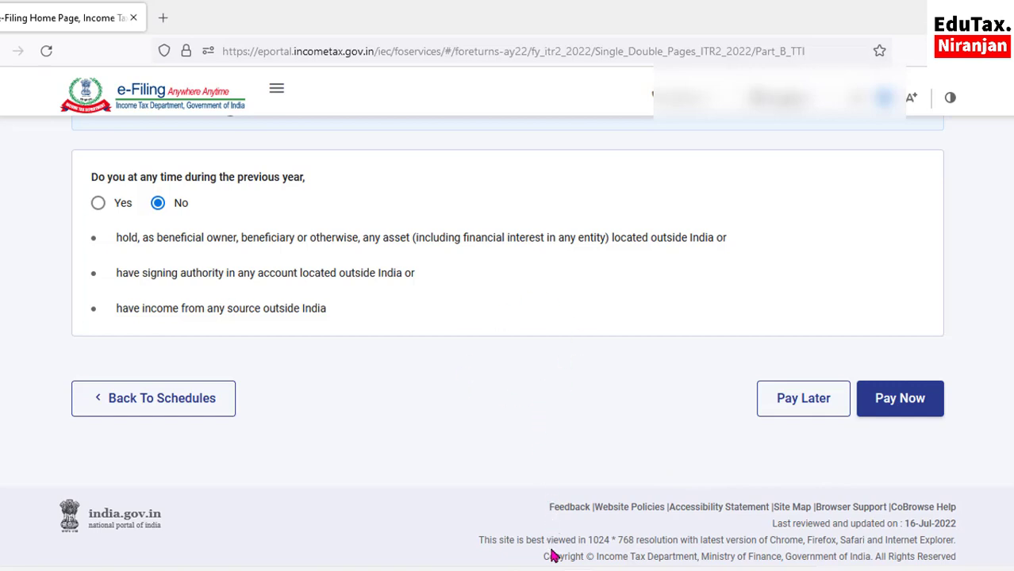
- Answer No to the foreign assets question and stop at the Pay Now / Pay Later options
mouse_move(542, 570)
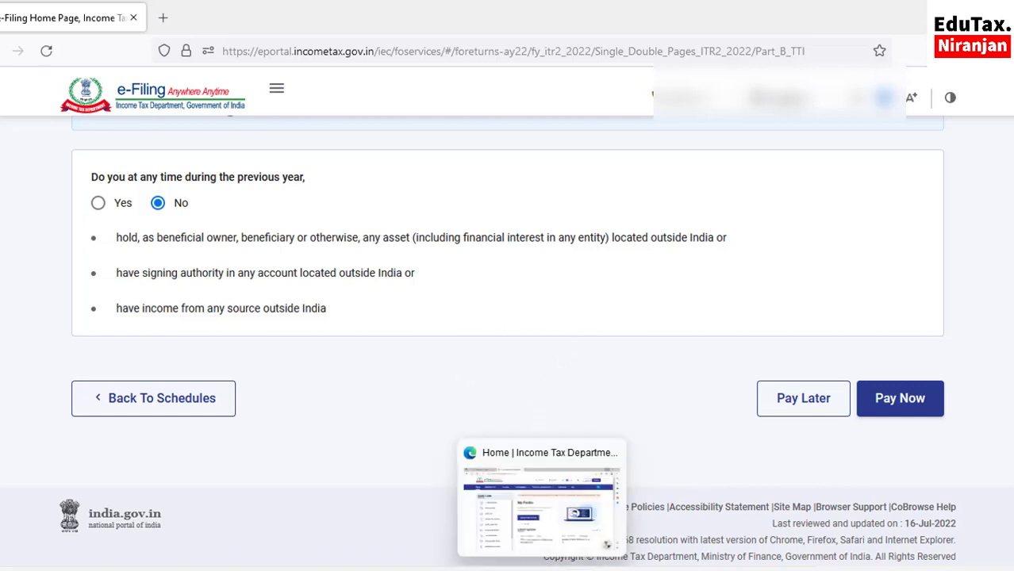
- In the portal home page window, go to the e-Pay Tax quick link
click(553, 536)
click(153, 132)
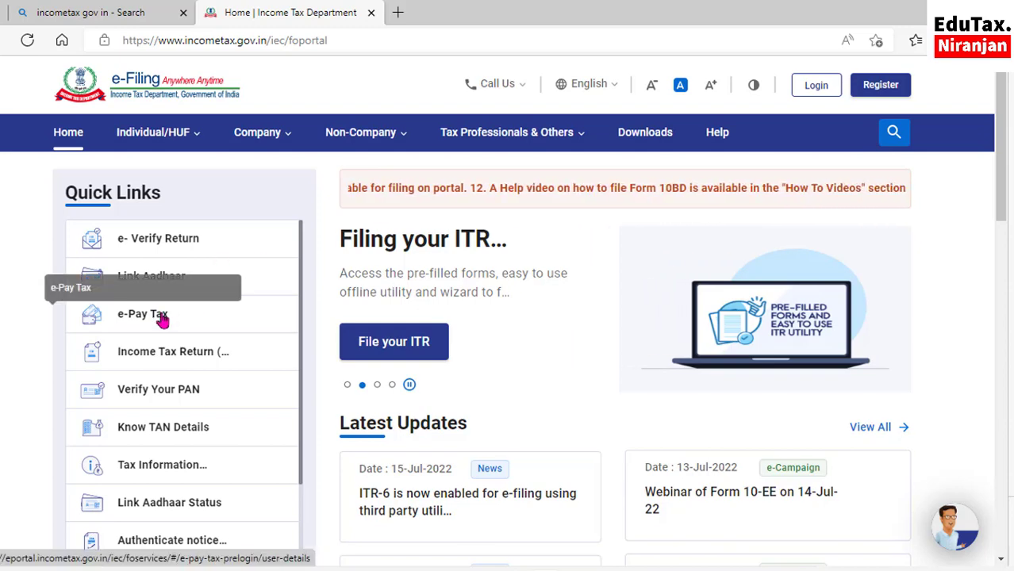
click(155, 319)
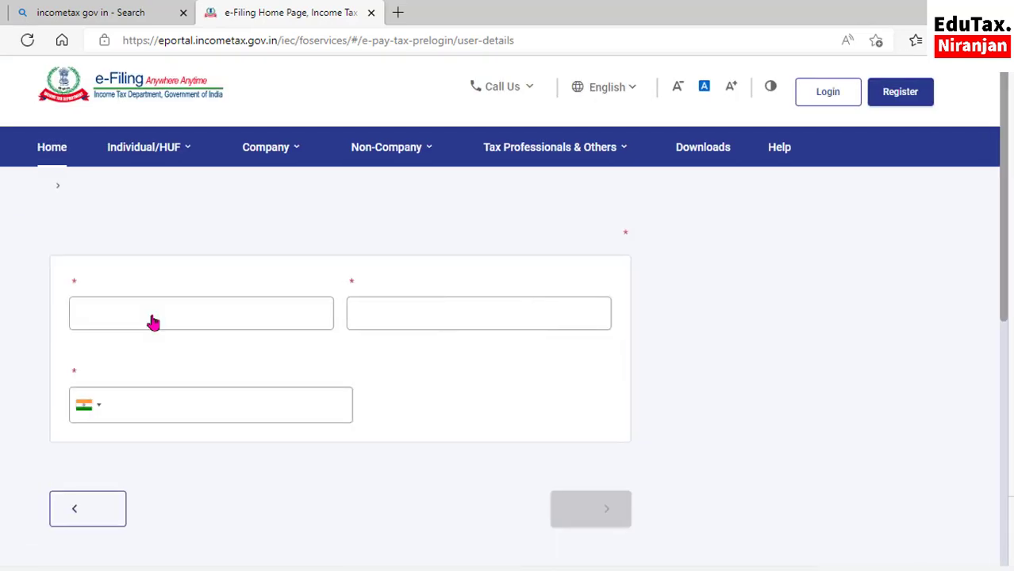
- Enter the PAN in both PAN/TAN and Confirm PAN/TAN, and paste the mobile number
scroll(153, 322, down, 1)
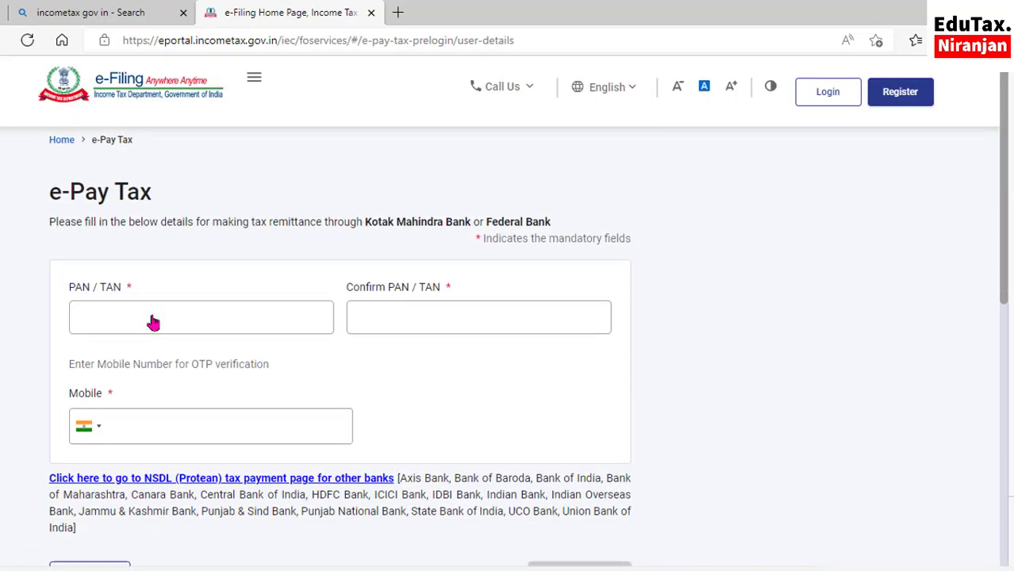
click(101, 315)
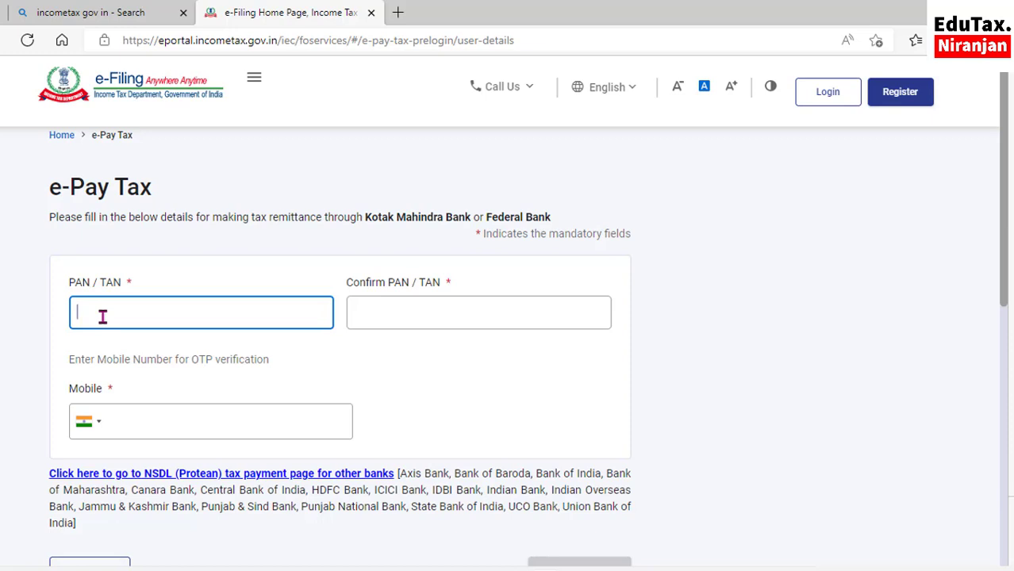
scroll(126, 322, down, 2)
click(126, 322)
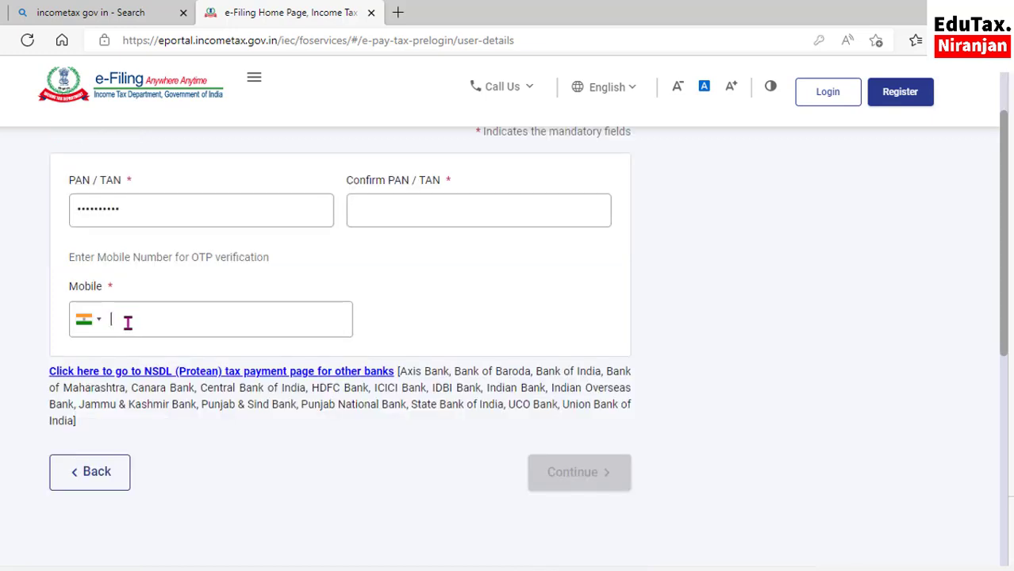
scroll(420, 309, up, 1)
click(396, 288)
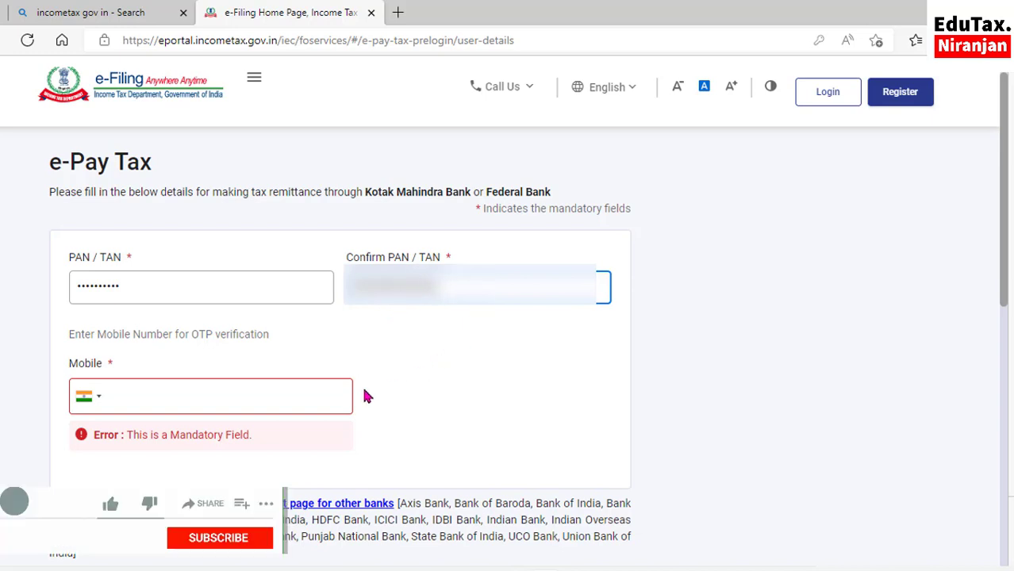
click(139, 402)
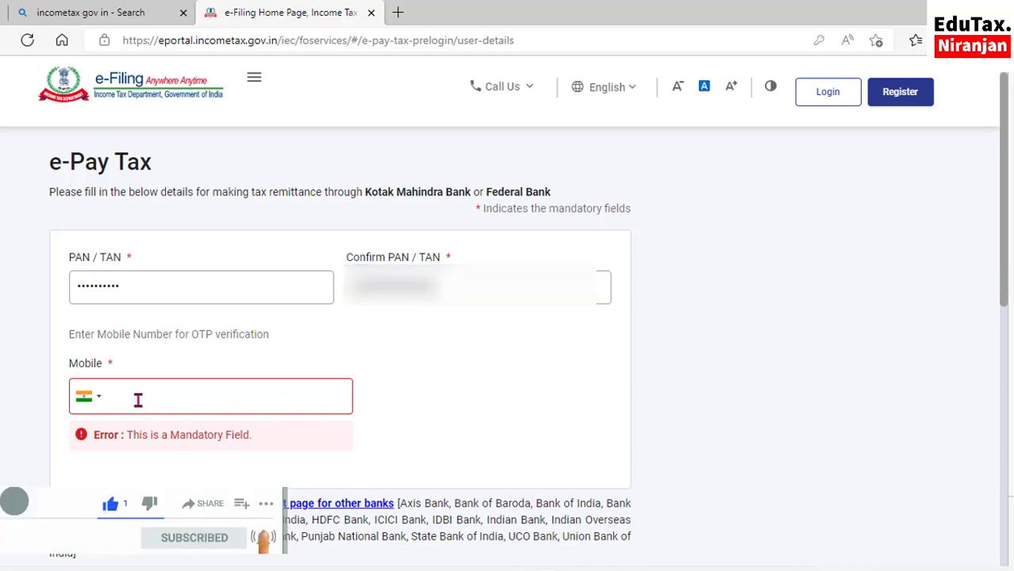
key(ctrl+v)
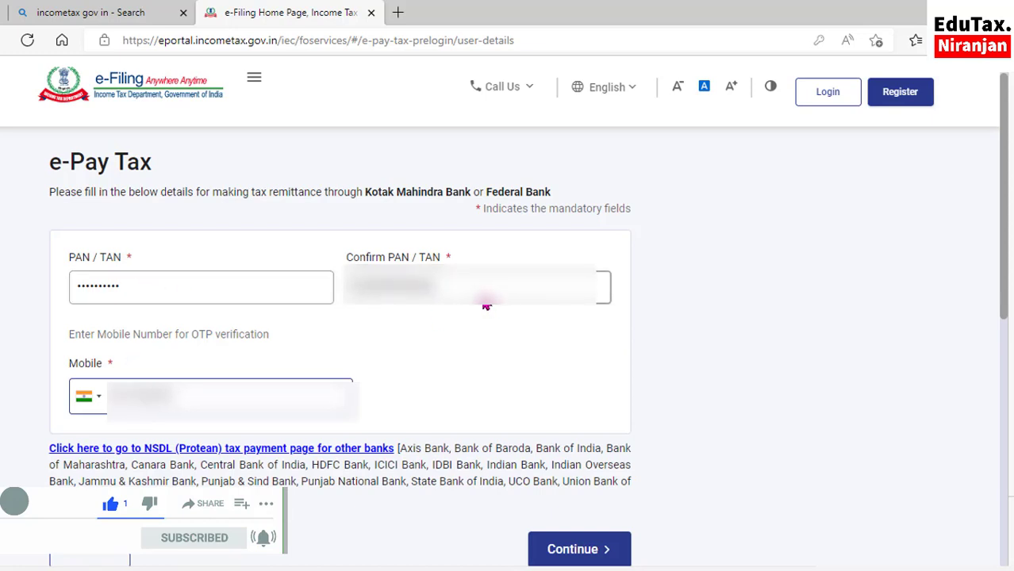
scroll(203, 408, down, 1)
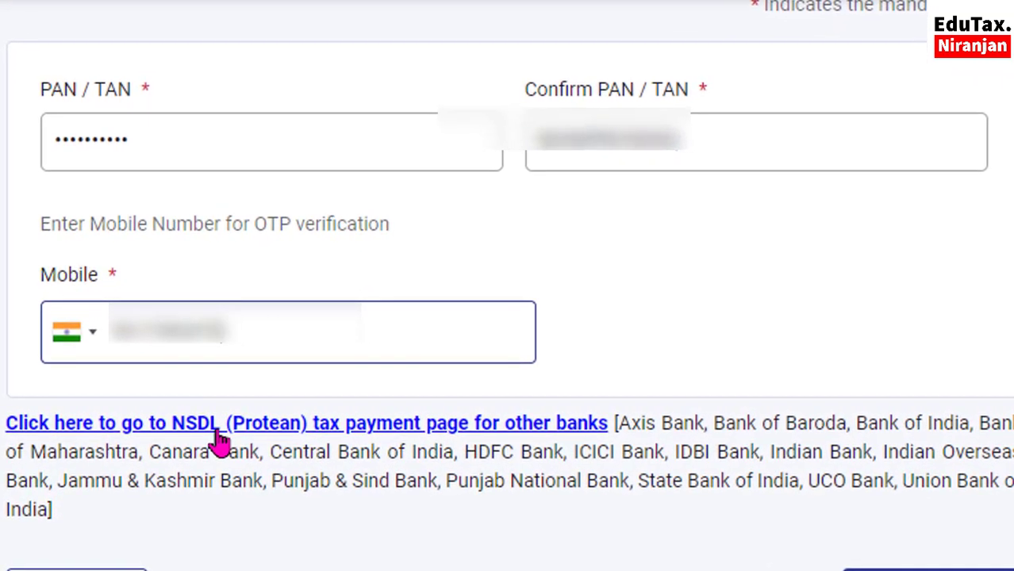
- Go to NSDL (Protean), accept the Disclaimer, and proceed with CHALLAN NO./ITNS 280
click(216, 428)
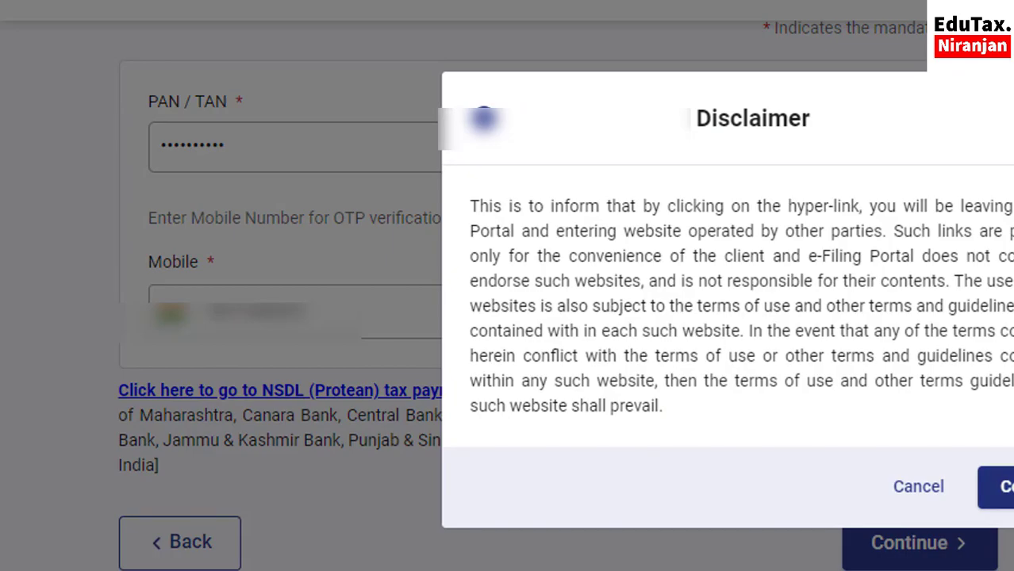
click(996, 487)
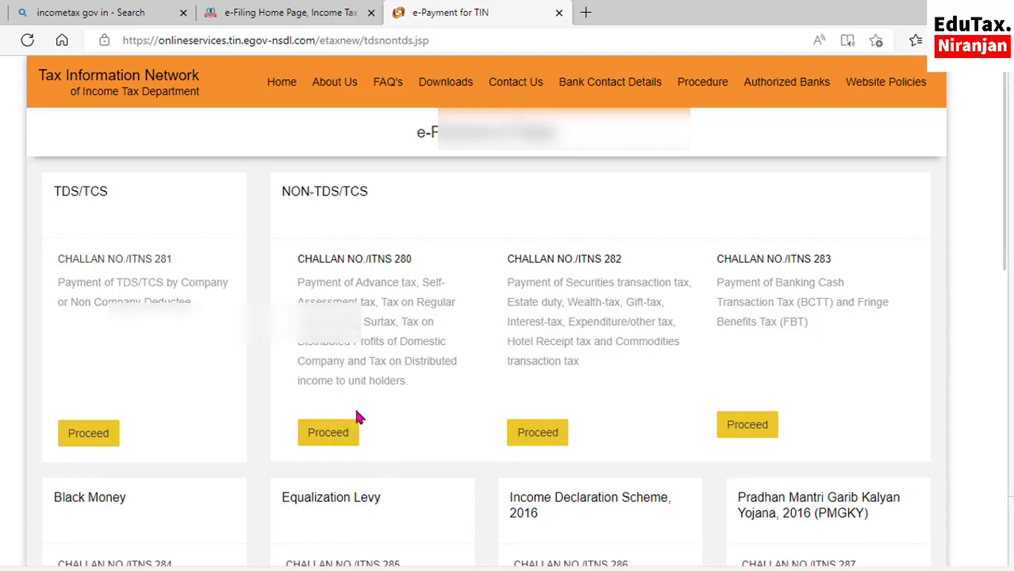
click(331, 434)
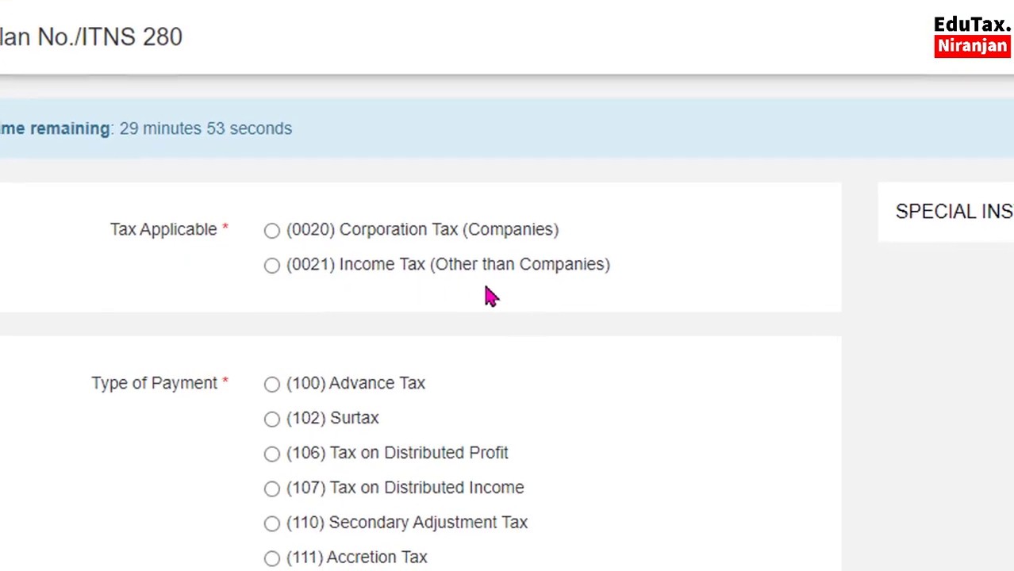
- Choose (0021) Income Tax, (300) Self Assessment Tax, and Net-Banking via State Bank of India
click(273, 265)
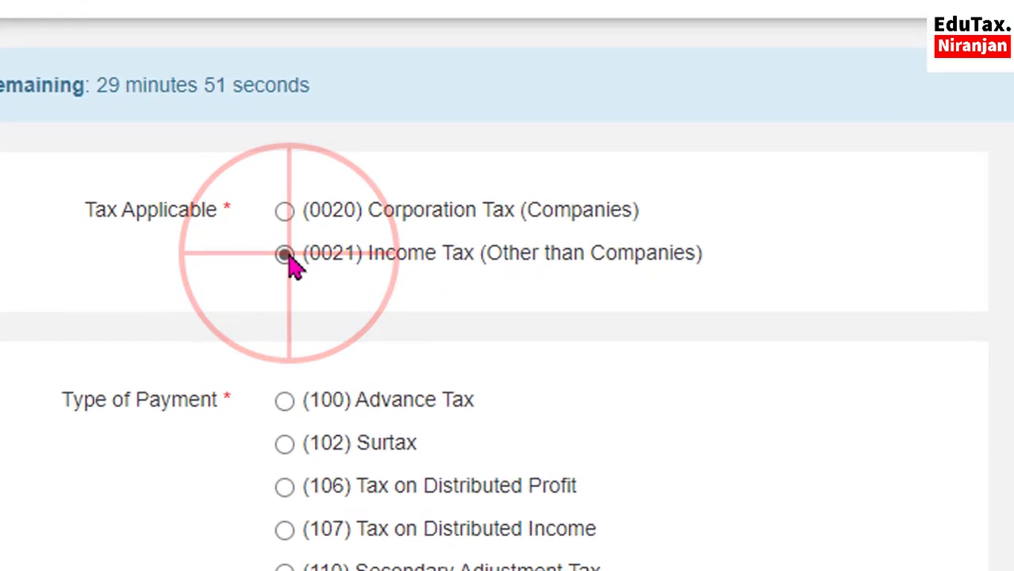
scroll(661, 448, down, 3)
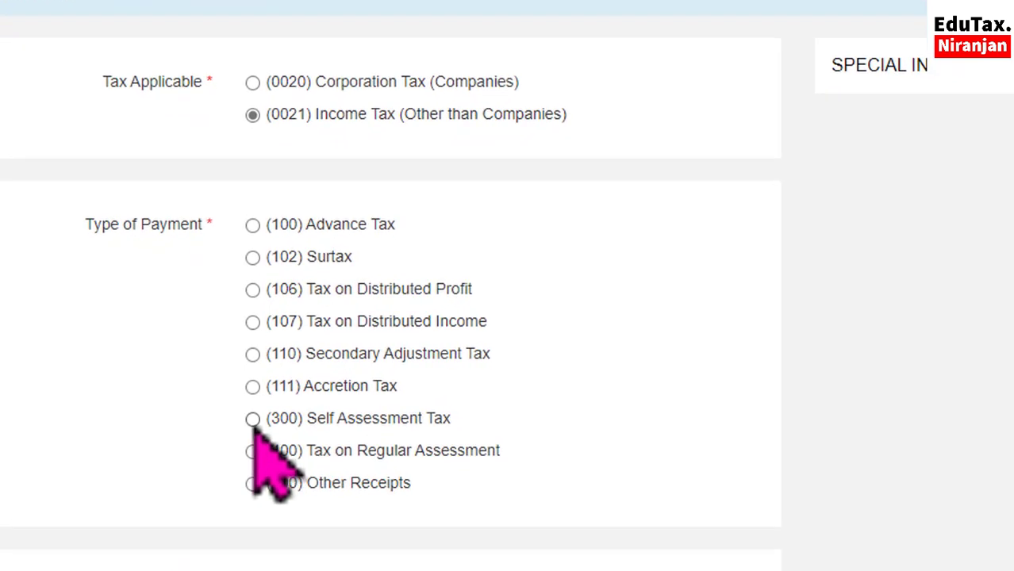
click(253, 420)
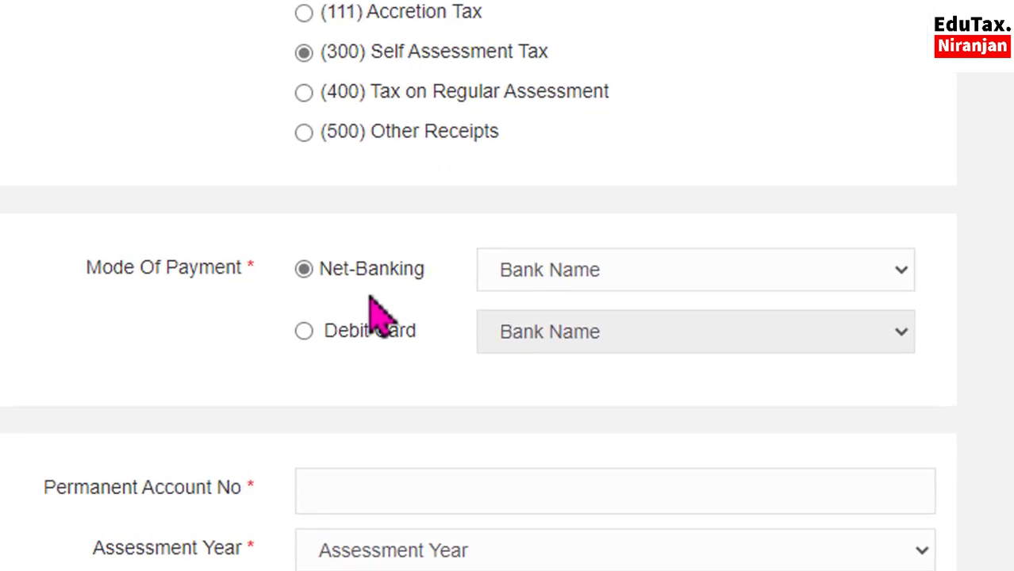
click(595, 270)
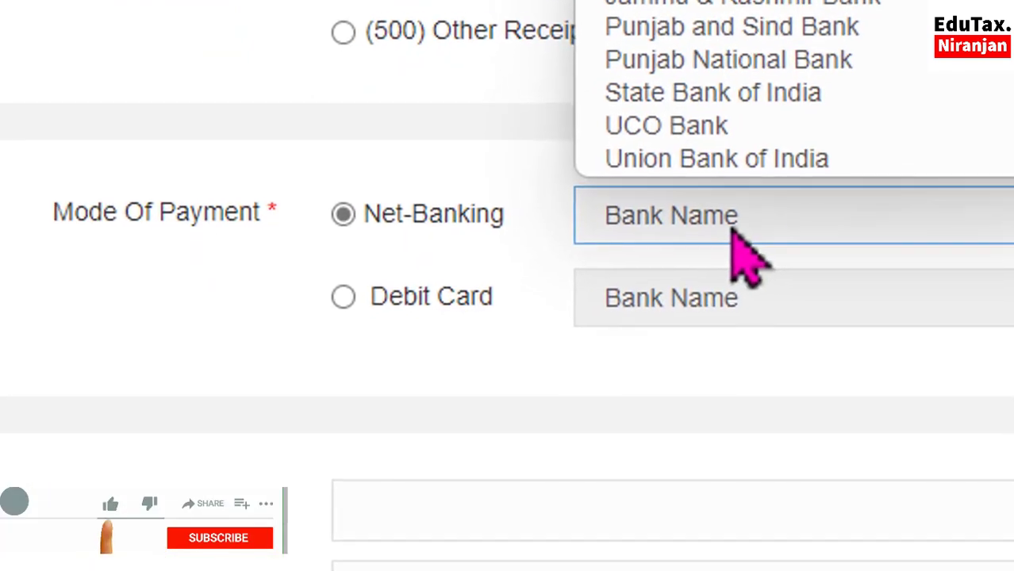
click(754, 92)
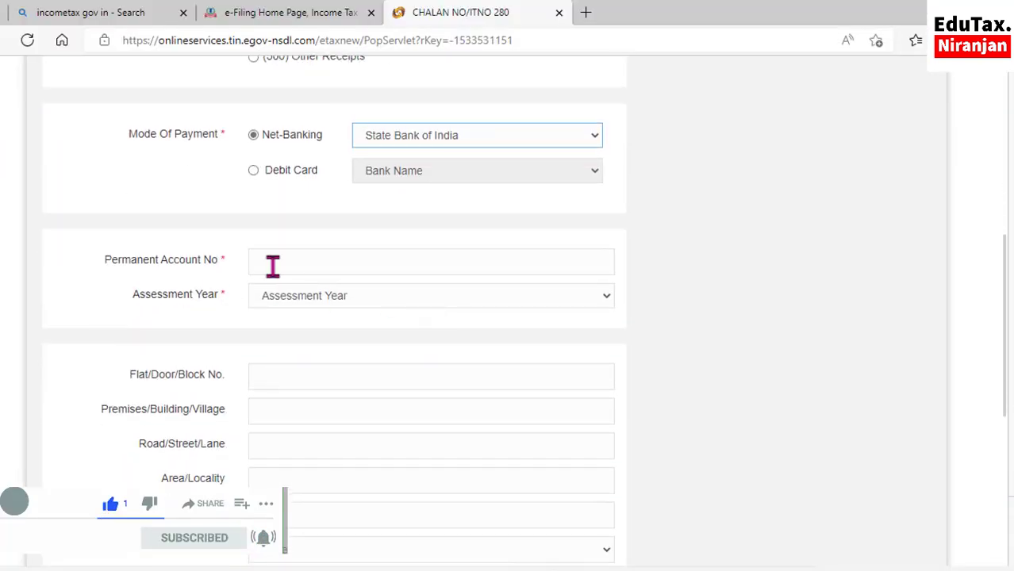
click(272, 267)
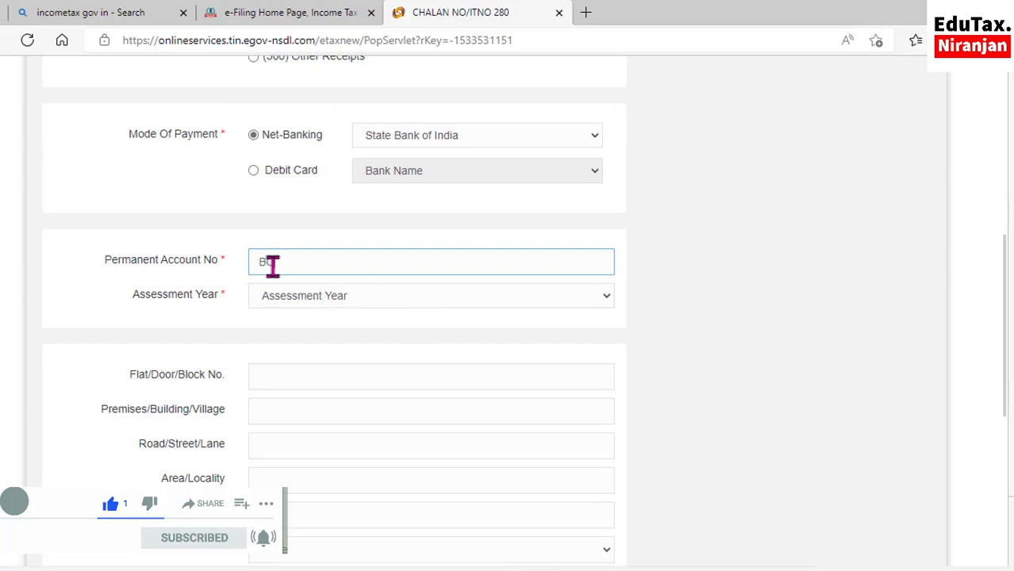
- Select Assessment Year 2022-23 on the challan form
click(353, 302)
scroll(341, 199, down, 1)
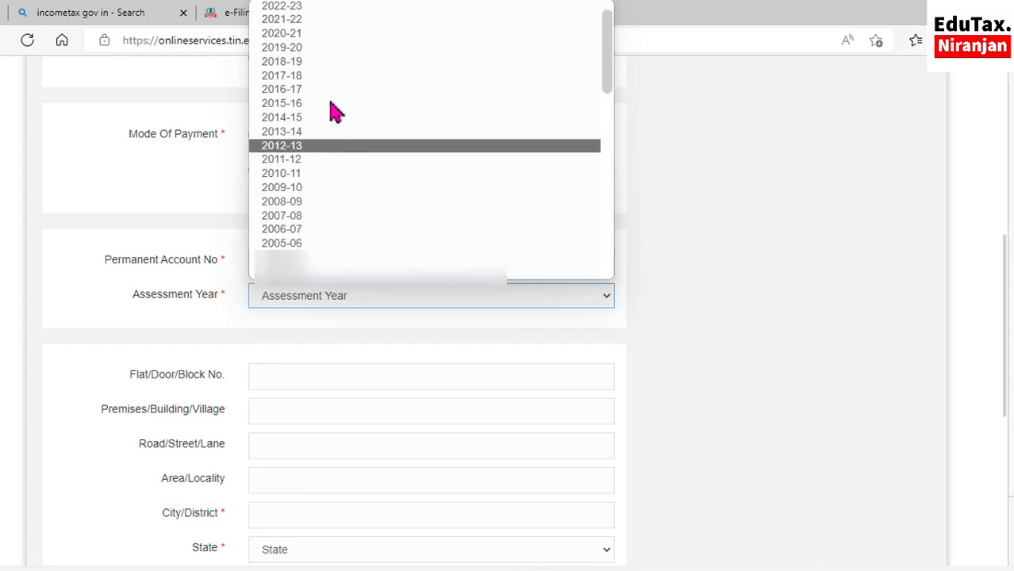
click(307, 14)
scroll(333, 437, down, 2)
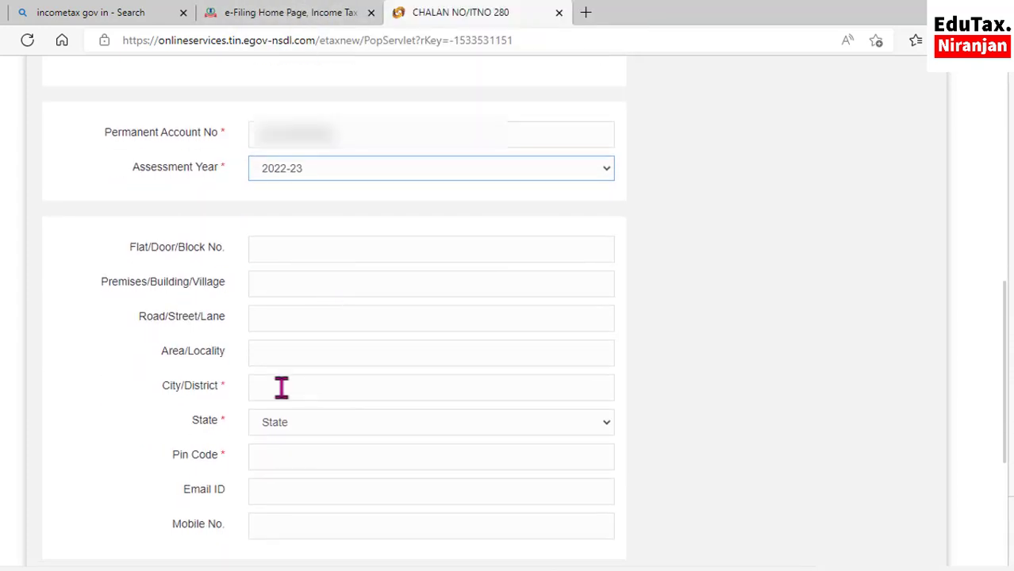
scroll(272, 401, up, 1)
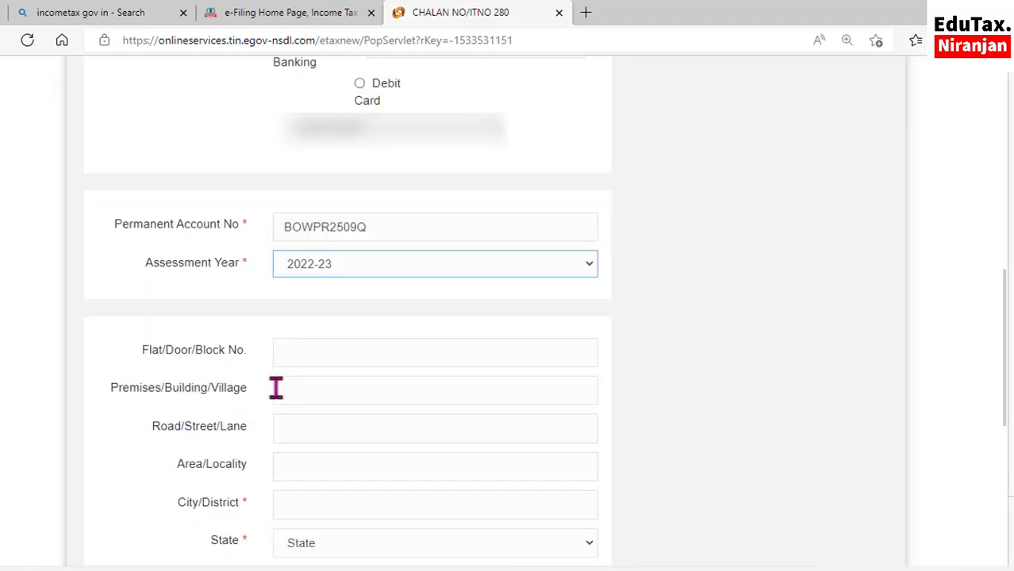
- Fill in the taxpayer's city, state and pin code
click(286, 404)
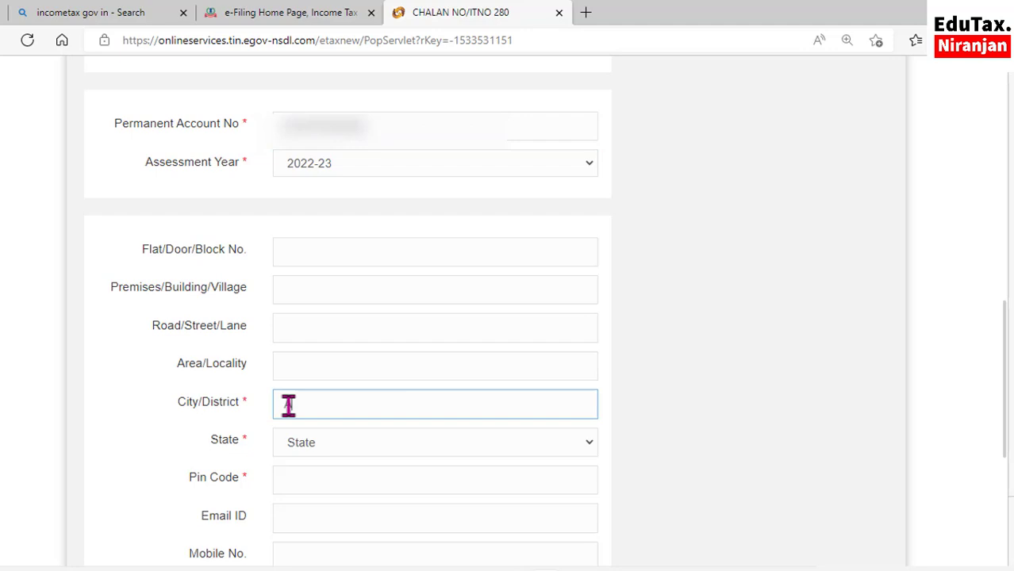
text(ALIPURDUAR)
click(435, 442)
scroll(339, 395, down, 1)
click(339, 399)
scroll(317, 365, down, 2)
click(313, 357)
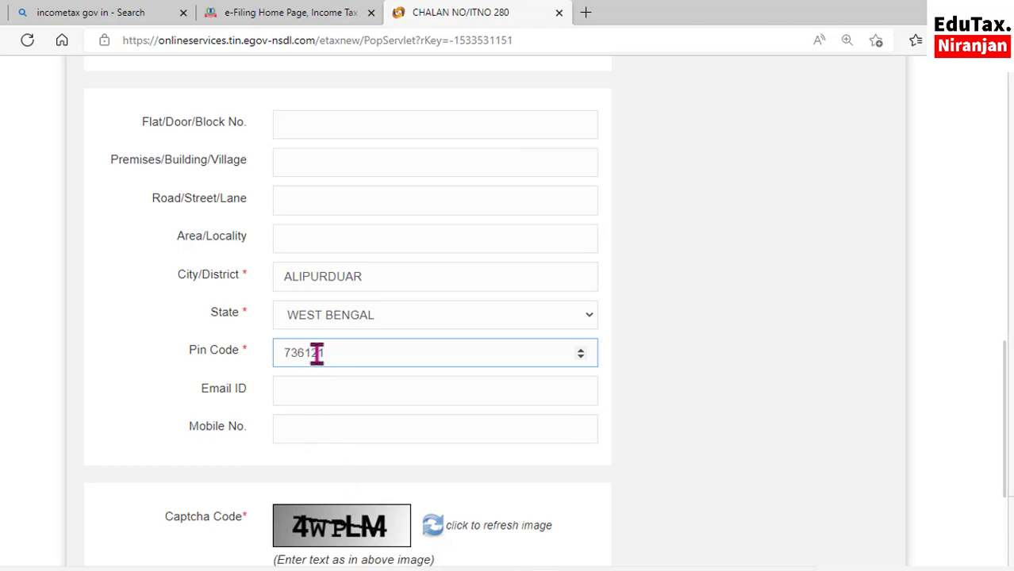
- Enter the captcha text and submit the challan details for confirmation
scroll(317, 355, down, 1)
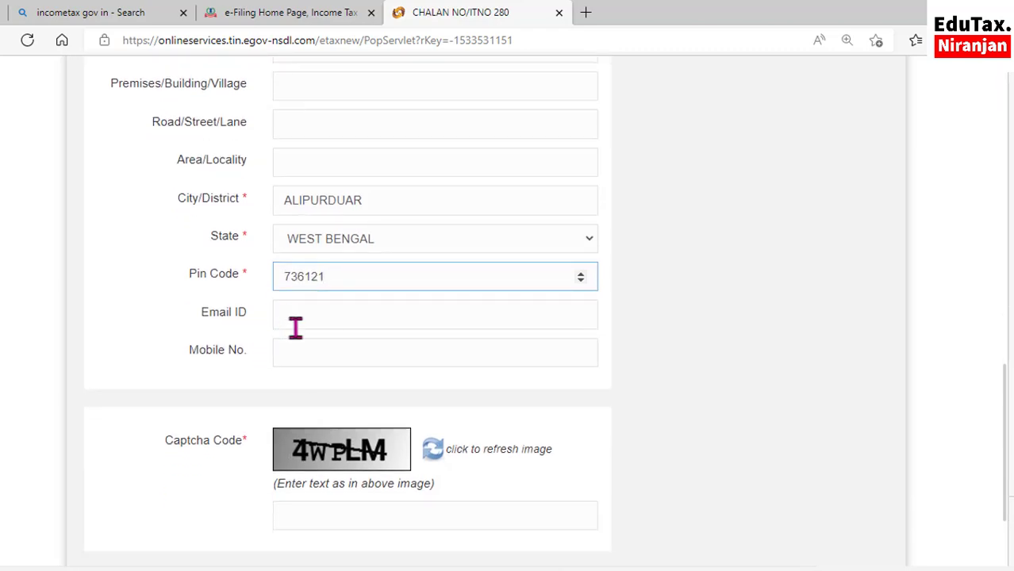
scroll(295, 326, down, 1)
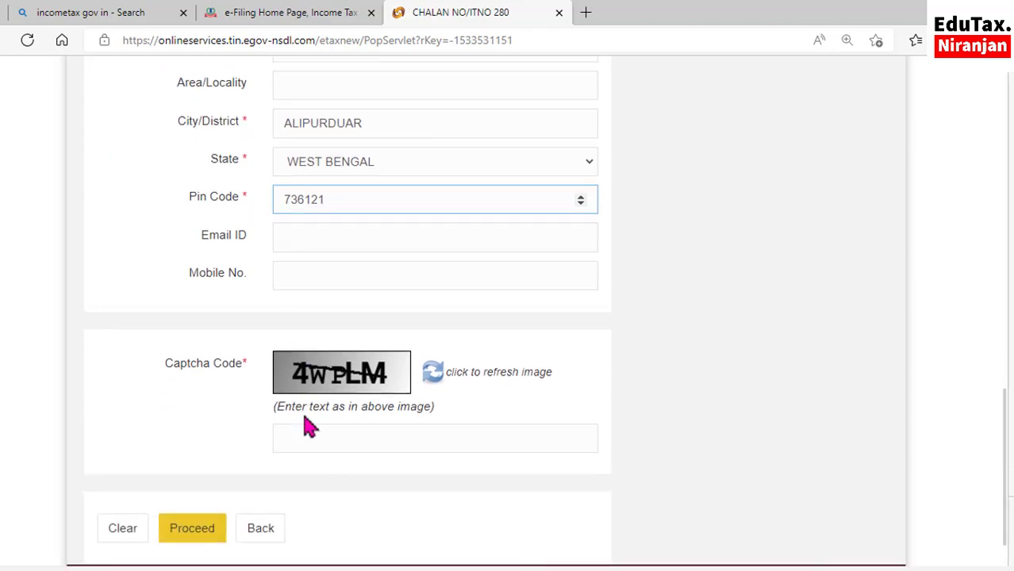
scroll(309, 426, down, 1)
click(291, 385)
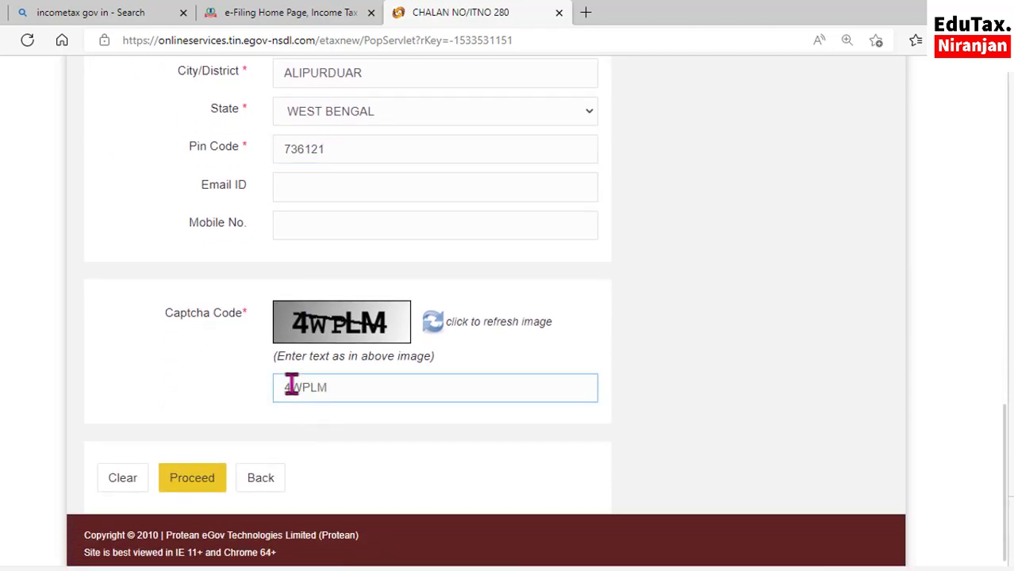
click(194, 479)
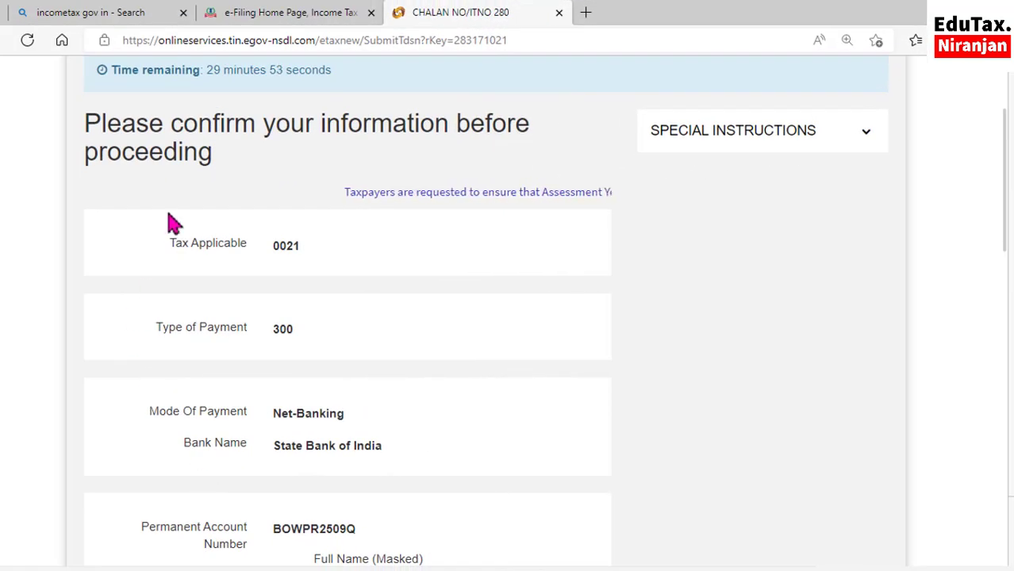
- Tick 'I agree' to the Protean consent terms and submit the challan to the bank
scroll(173, 199, down, 1)
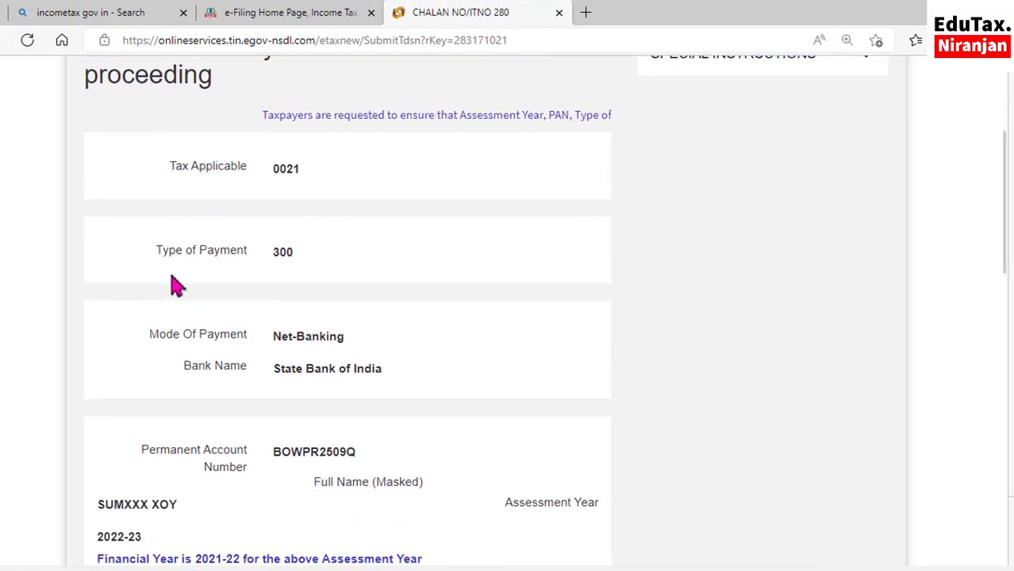
scroll(298, 273, down, 1)
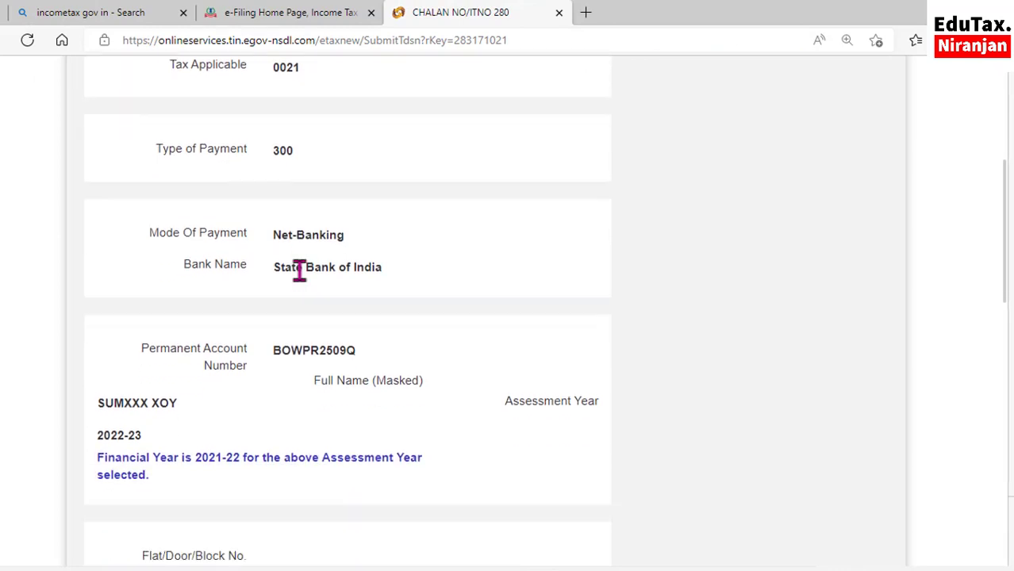
scroll(298, 274, down, 3)
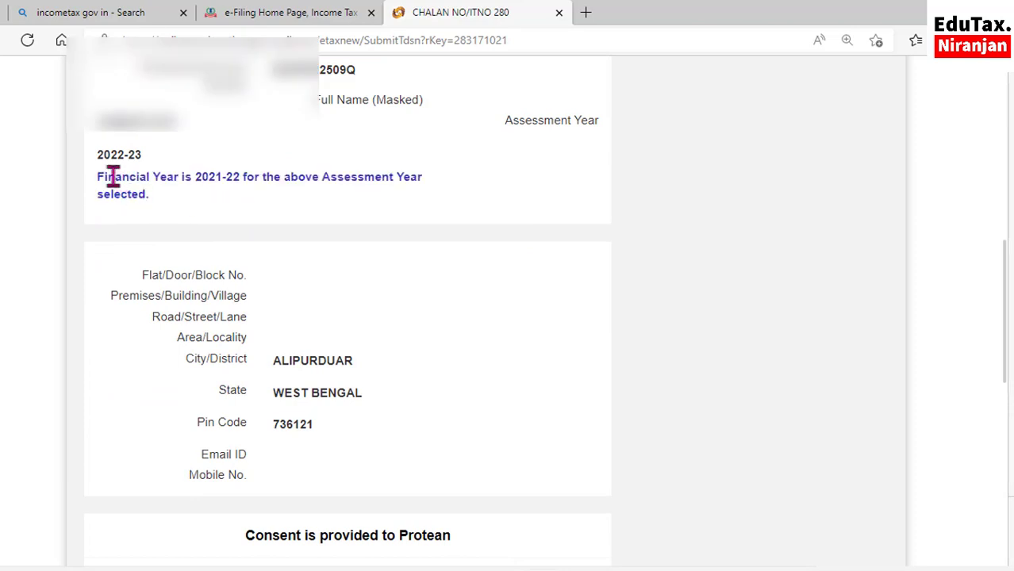
scroll(418, 303, down, 6)
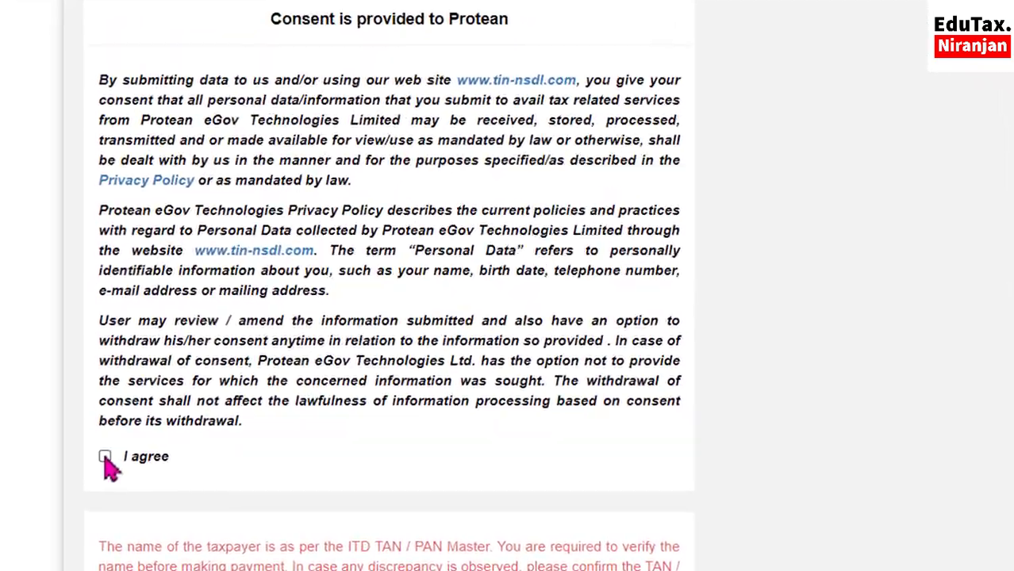
click(104, 457)
scroll(277, 453, down, 5)
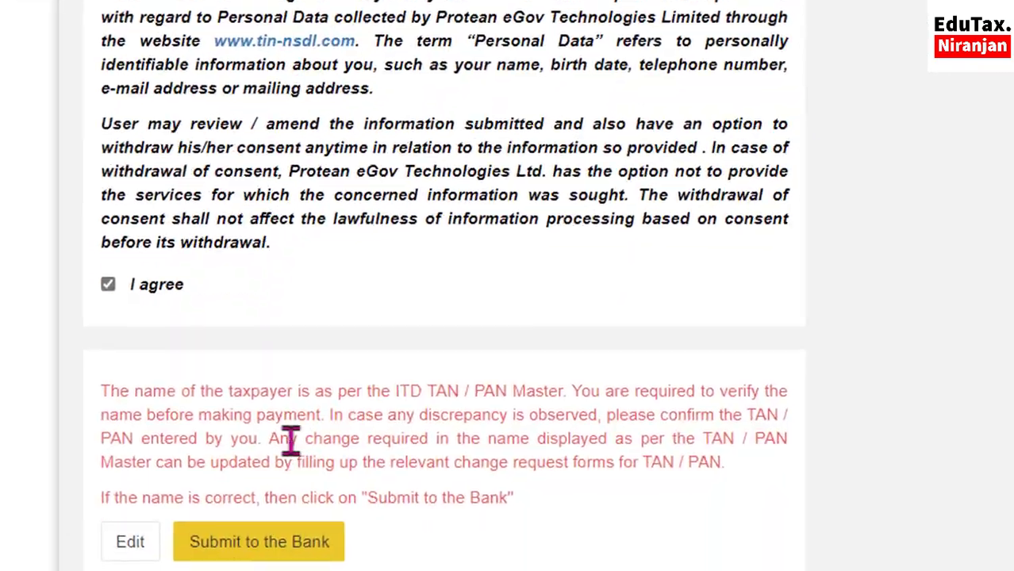
click(313, 506)
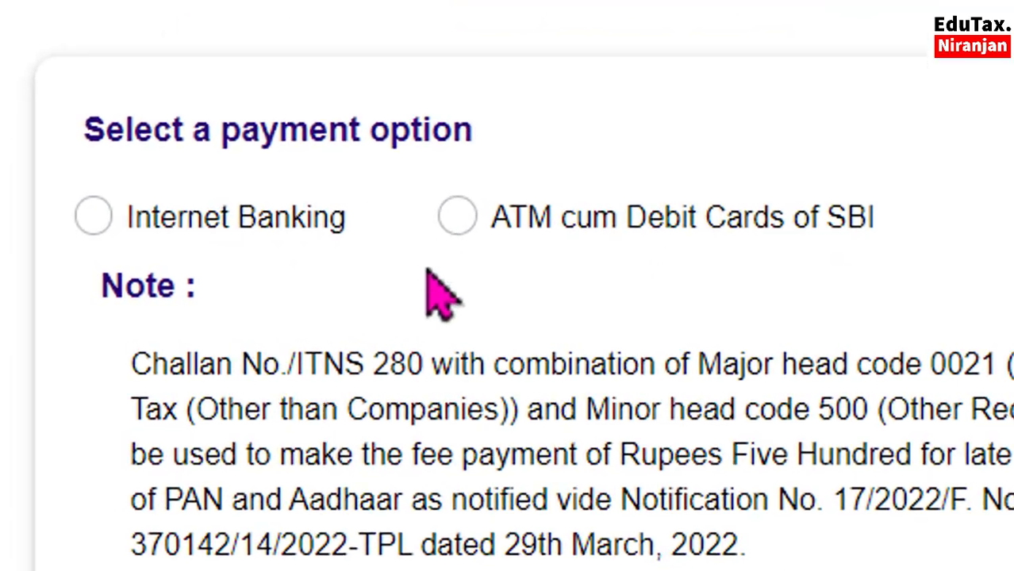
- Choose Internet Banking as the SBI payment option and submit
click(112, 202)
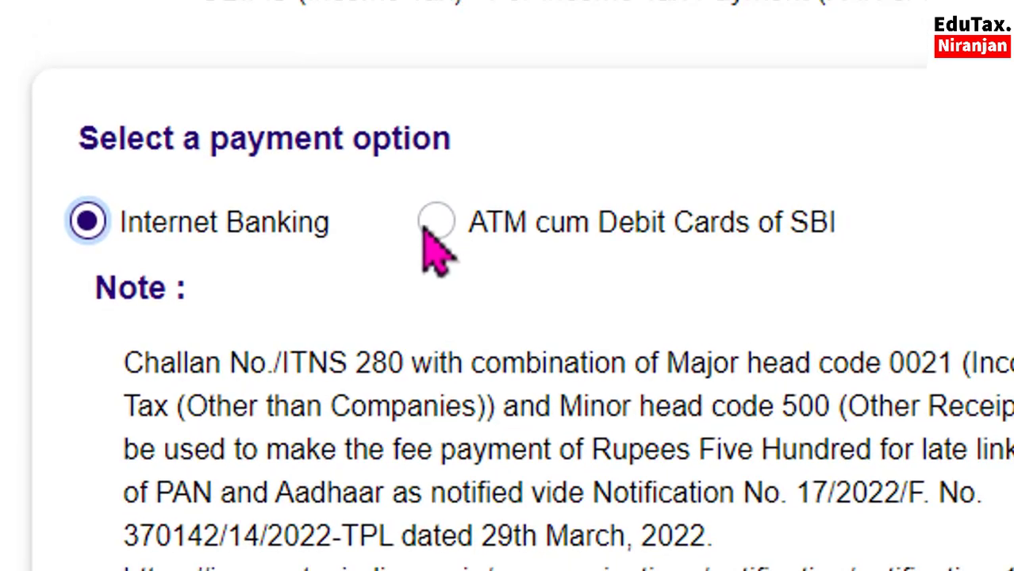
click(385, 236)
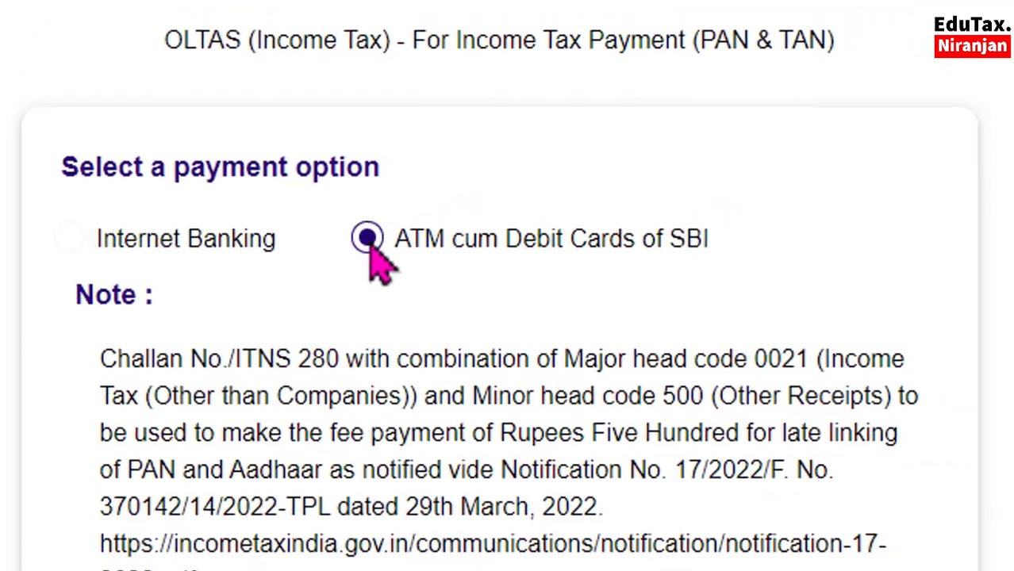
click(69, 225)
scroll(389, 349, down, 2)
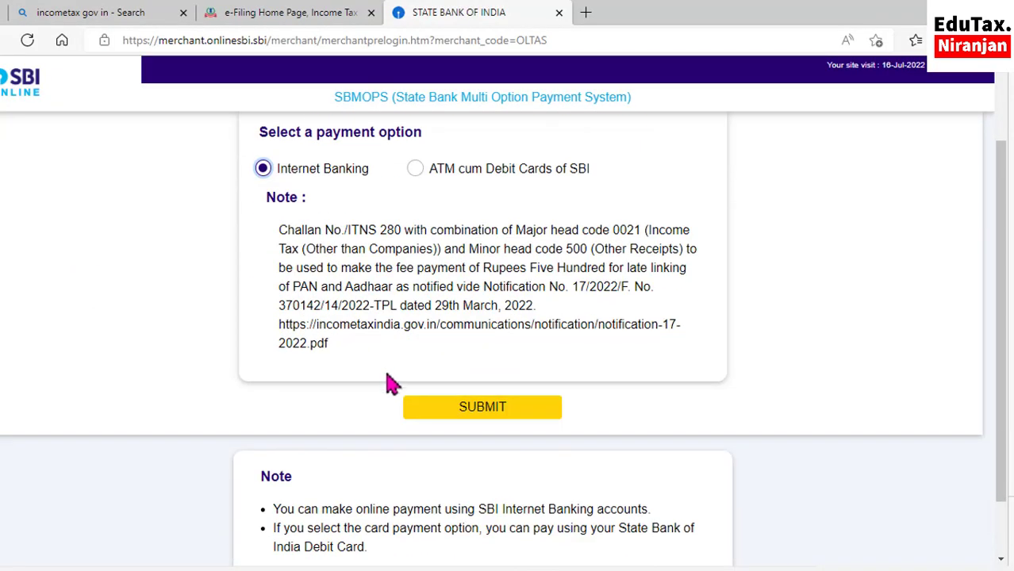
click(477, 413)
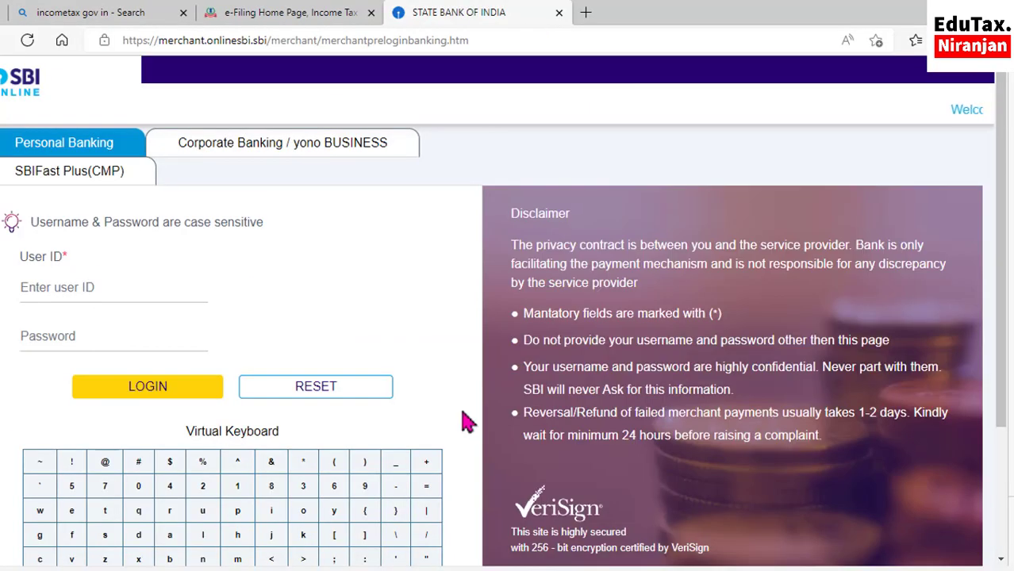
- Log in to SBI net banking with the user ID and the account password
click(55, 290)
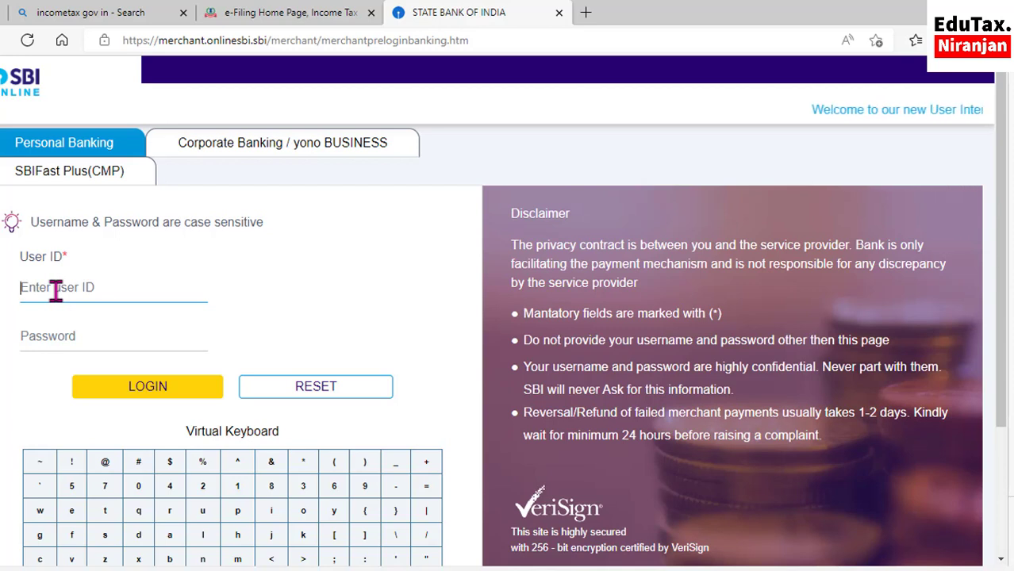
text(niranjan)
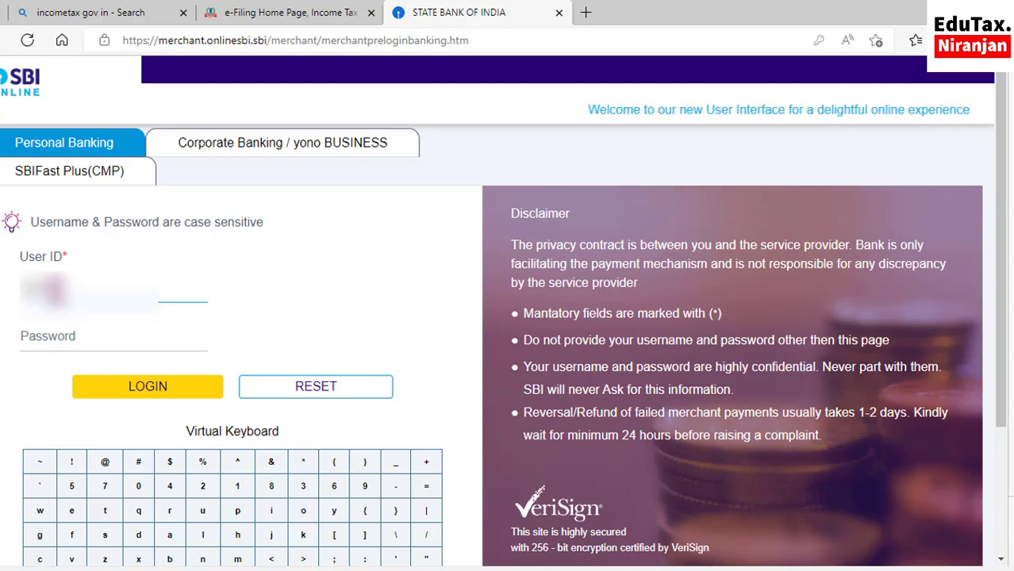
click(70, 342)
key(ctrl+v)
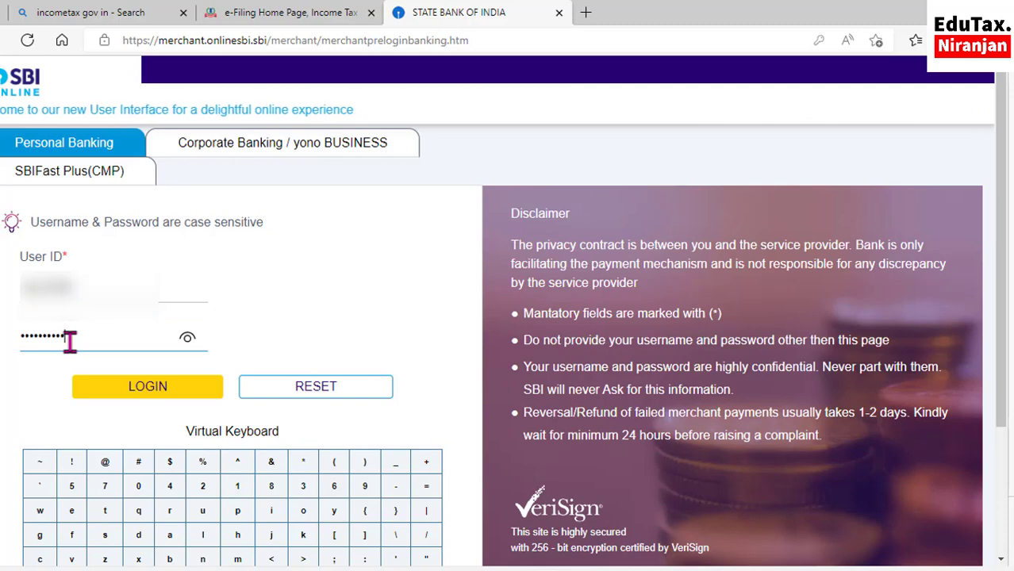
click(158, 399)
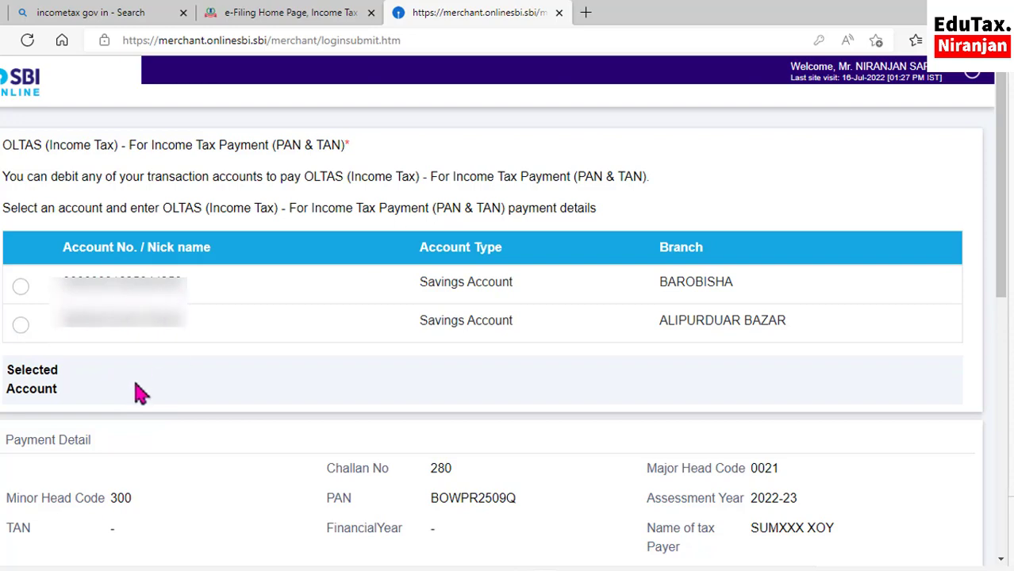
- Pay from the second savings account, correct the Tax amount to 2800, and confirm
click(21, 326)
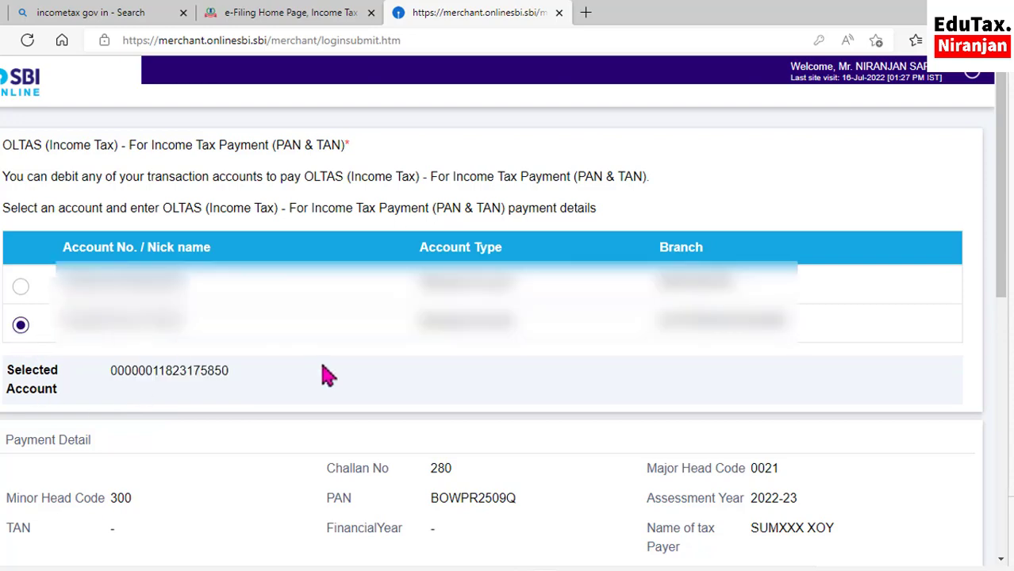
scroll(333, 380, down, 5)
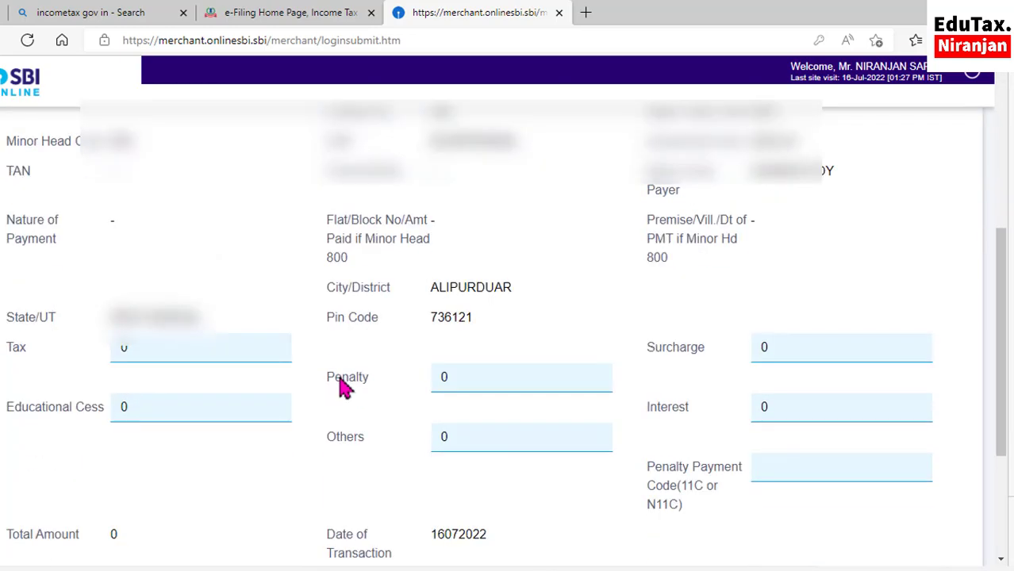
scroll(343, 387, down, 1)
click(140, 297)
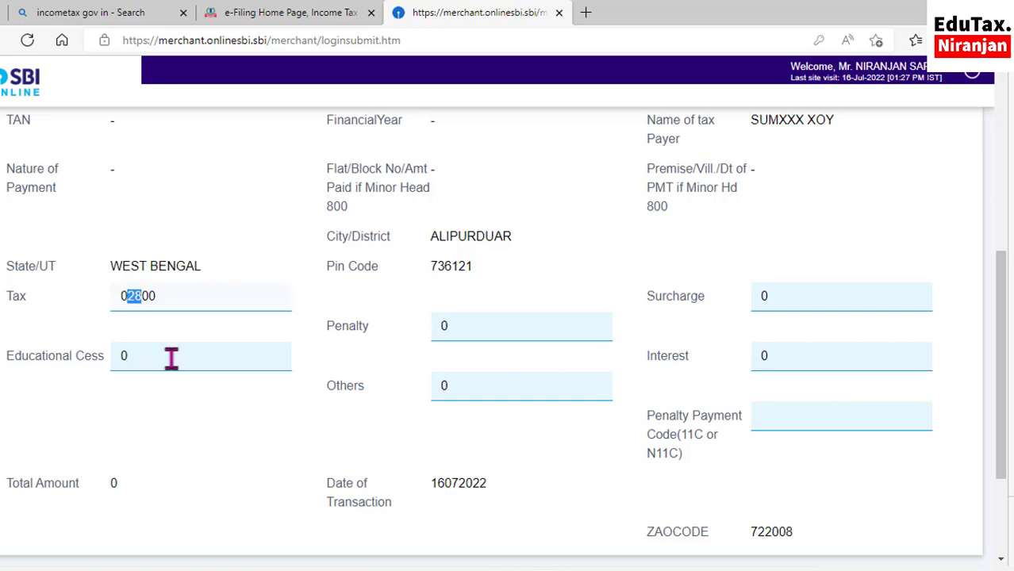
key(Home)
key(Delete)
scroll(295, 367, down, 3)
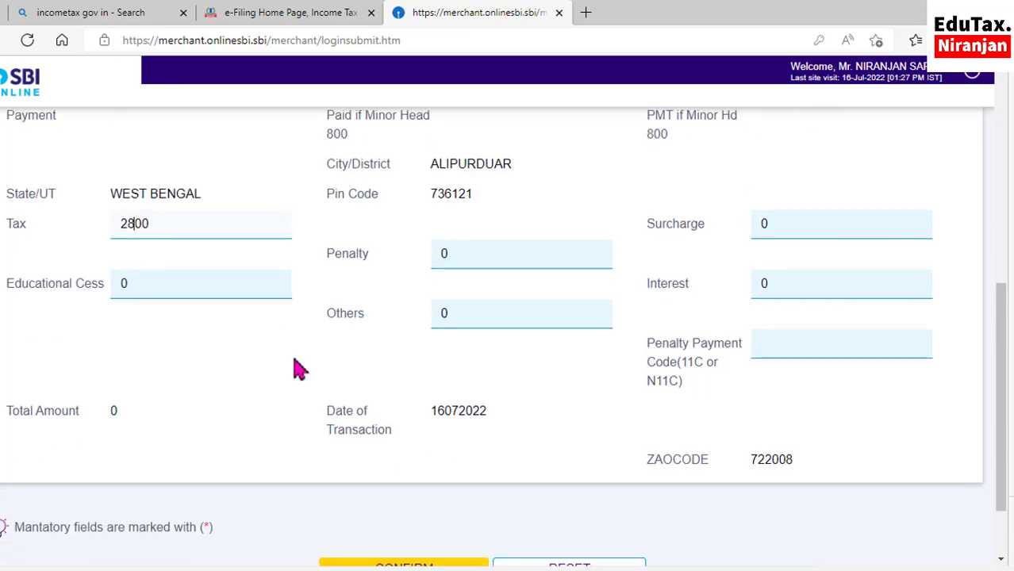
scroll(295, 367, up, 3)
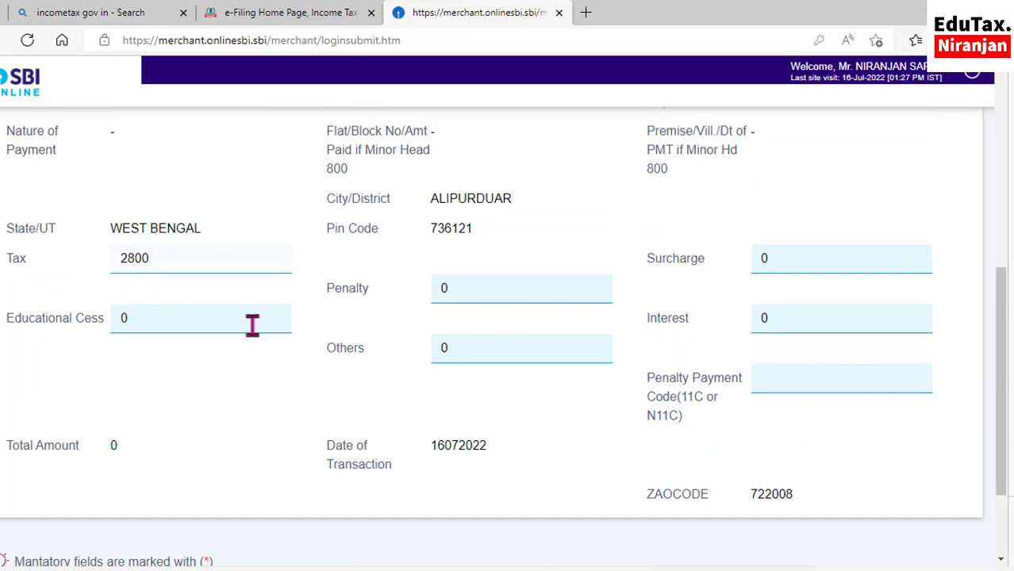
scroll(438, 386, down, 2)
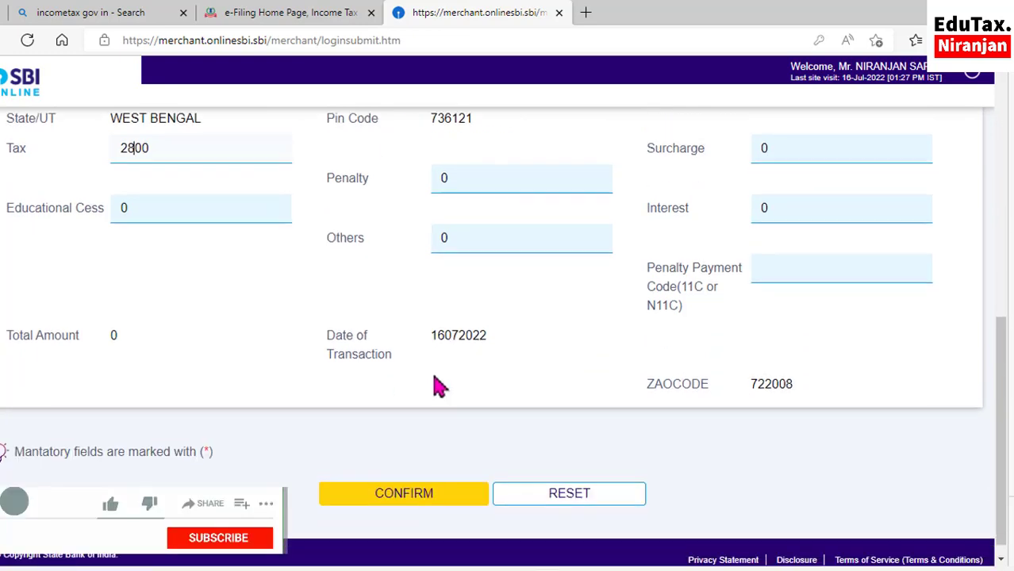
click(424, 479)
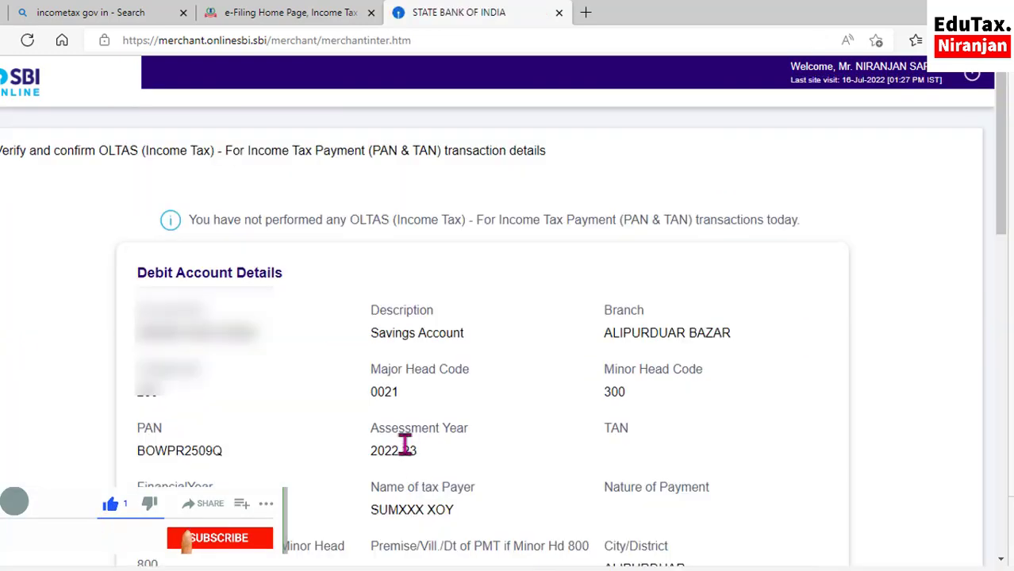
- Review the INR 2,800.00 self-assessment tax details and confirm the payment with the SMS security password
scroll(410, 430, down, 5)
scroll(408, 431, down, 4)
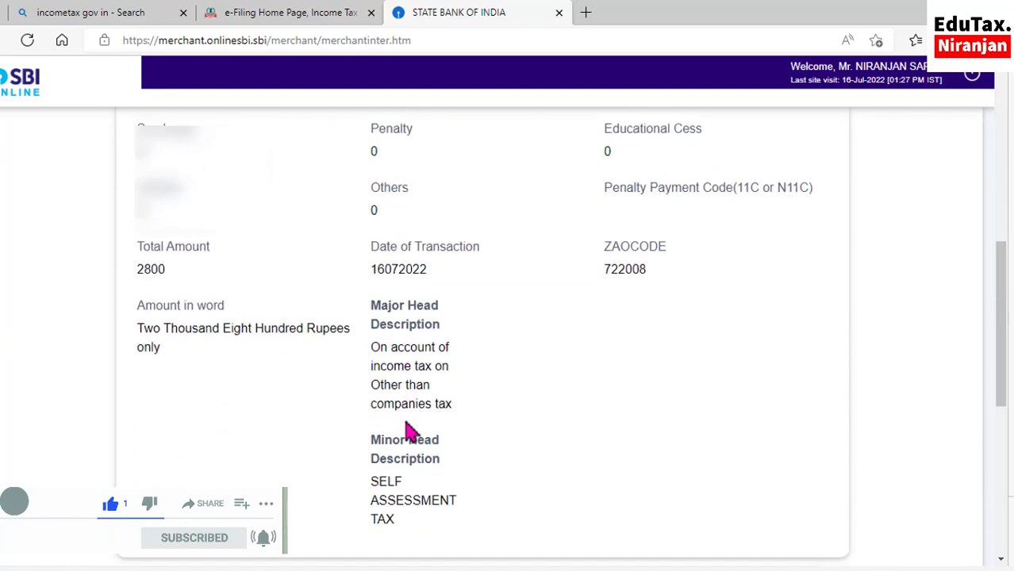
scroll(414, 438, up, 4)
scroll(413, 439, up, 5)
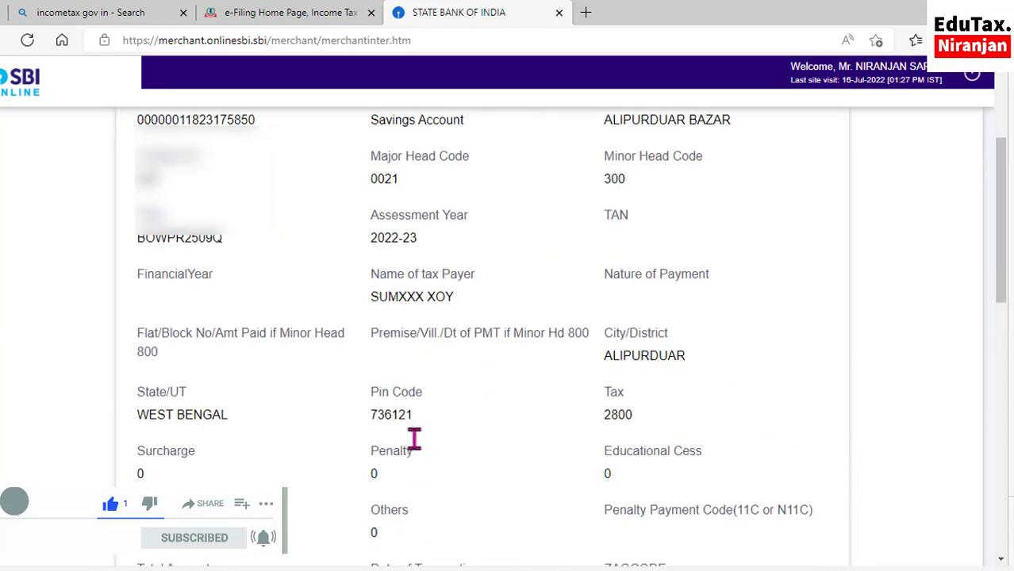
scroll(413, 439, down, 8)
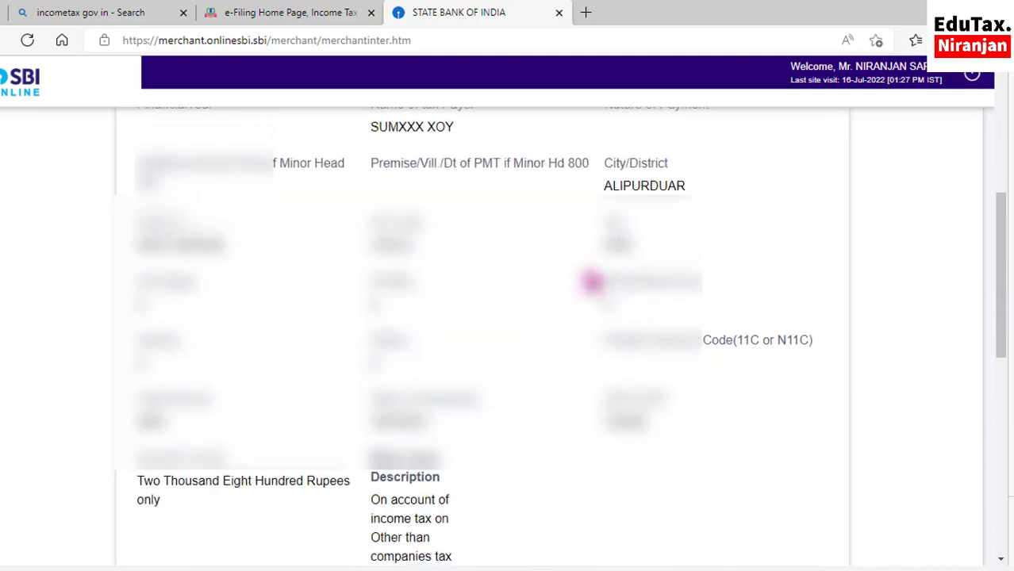
scroll(497, 388, down, 6)
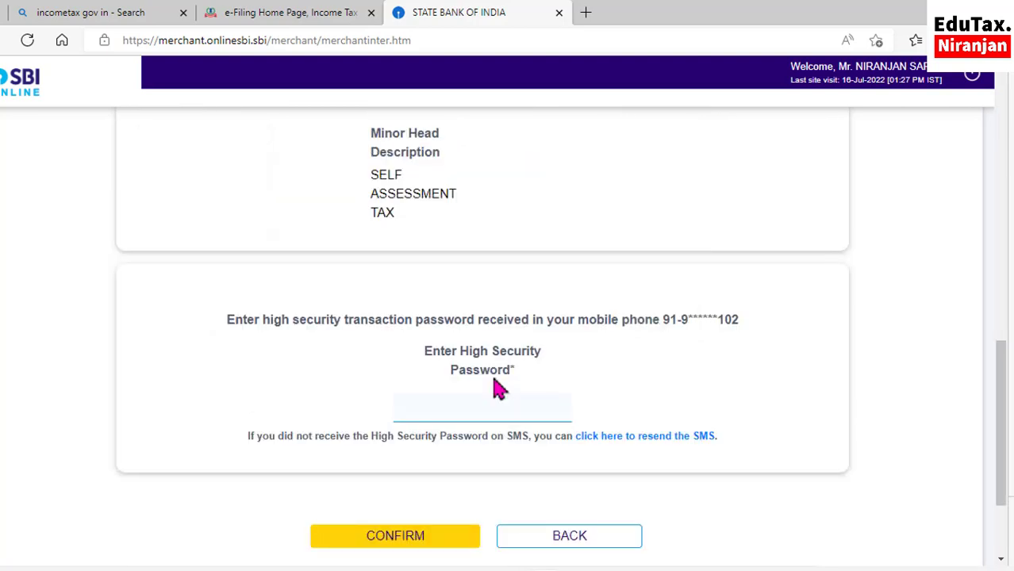
click(408, 539)
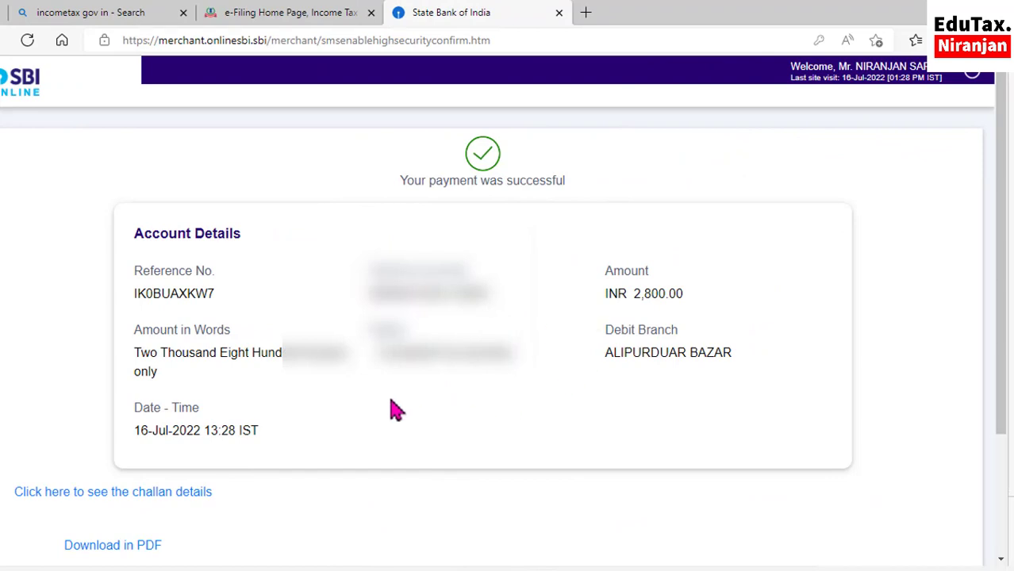
- Download the challan counterfoil as a PDF and open it from Edge's Downloads panel
scroll(394, 409, down, 2)
scroll(414, 355, down, 1)
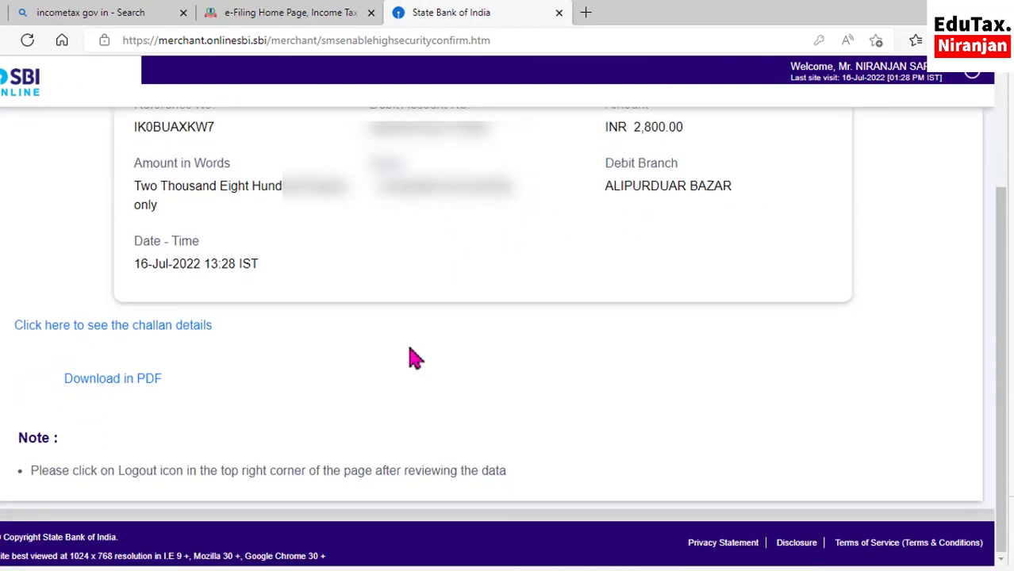
click(122, 383)
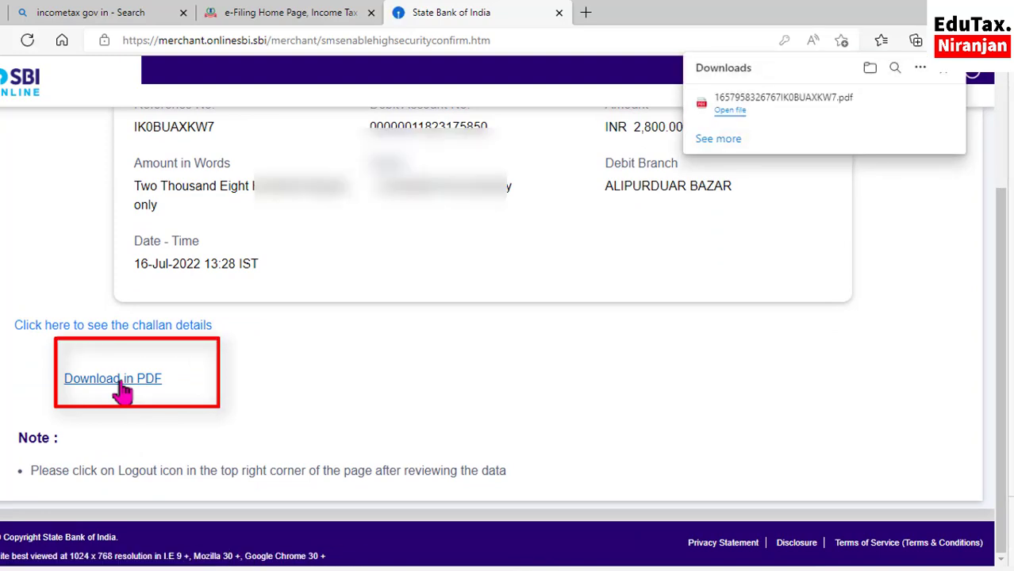
click(781, 105)
right_click(458, 284)
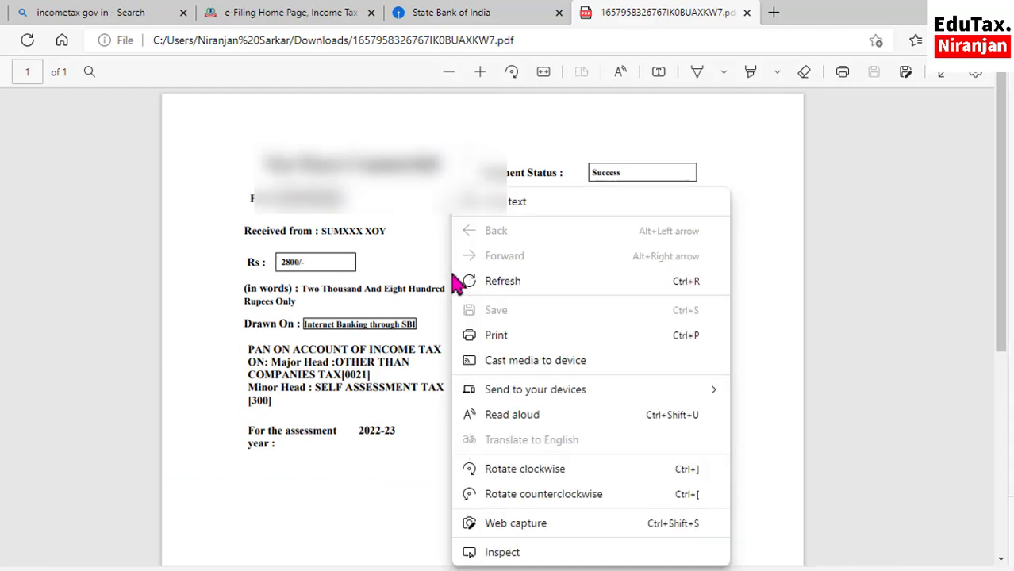
- Print the counterfoil with Save as PDF and save the copy to the Desktop under a new file name
click(499, 335)
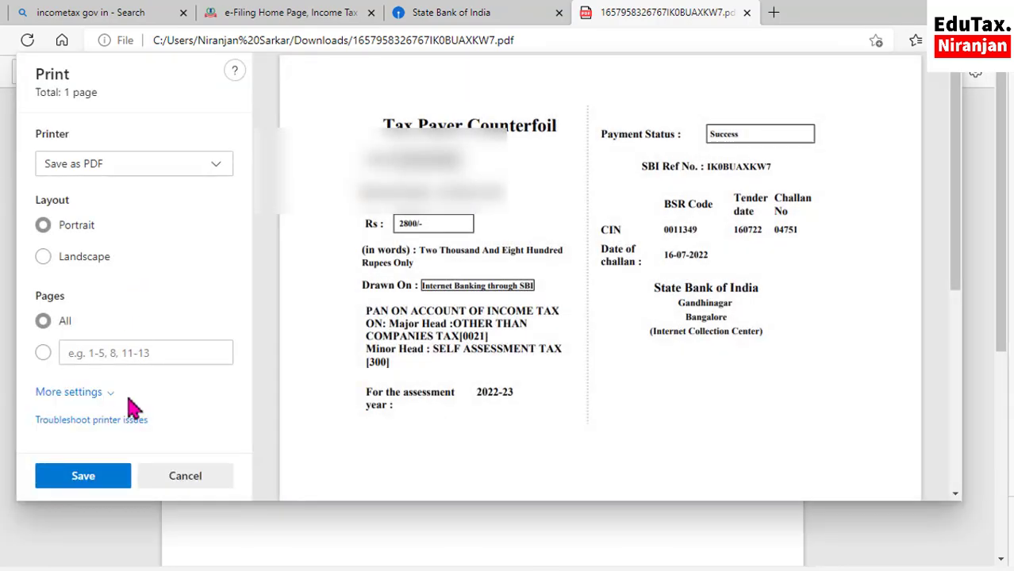
click(84, 476)
text(sumana c)
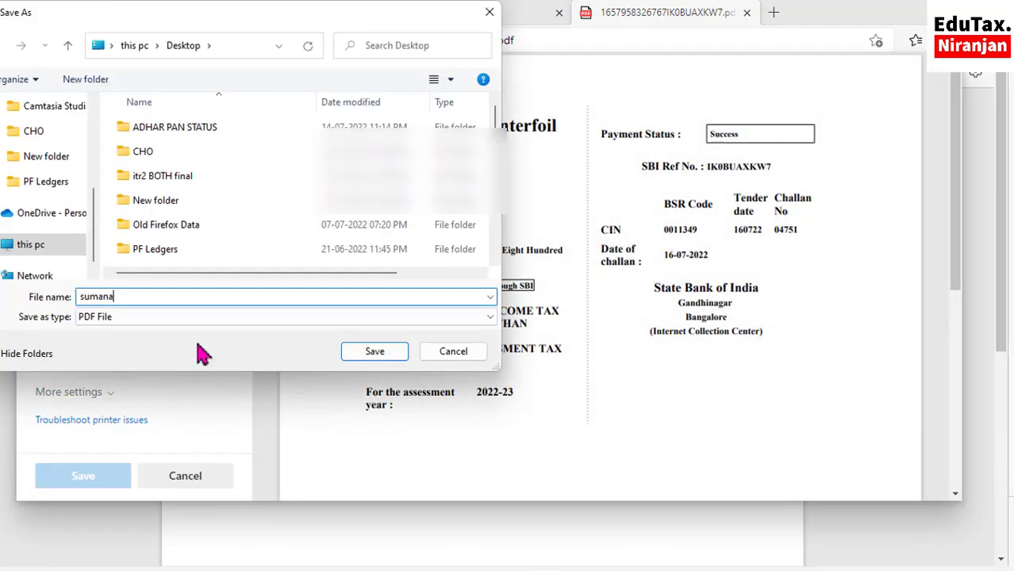
click(374, 353)
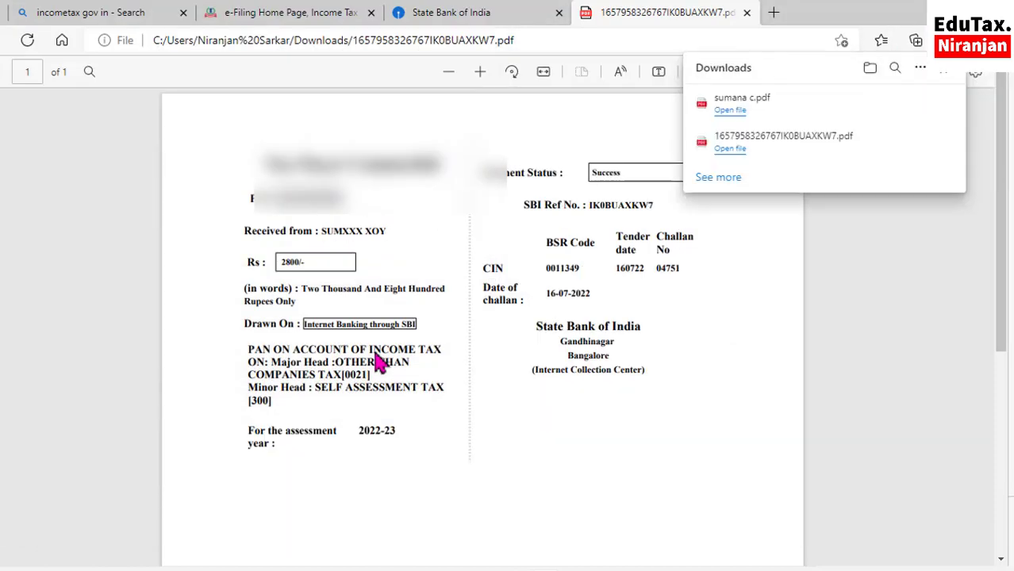